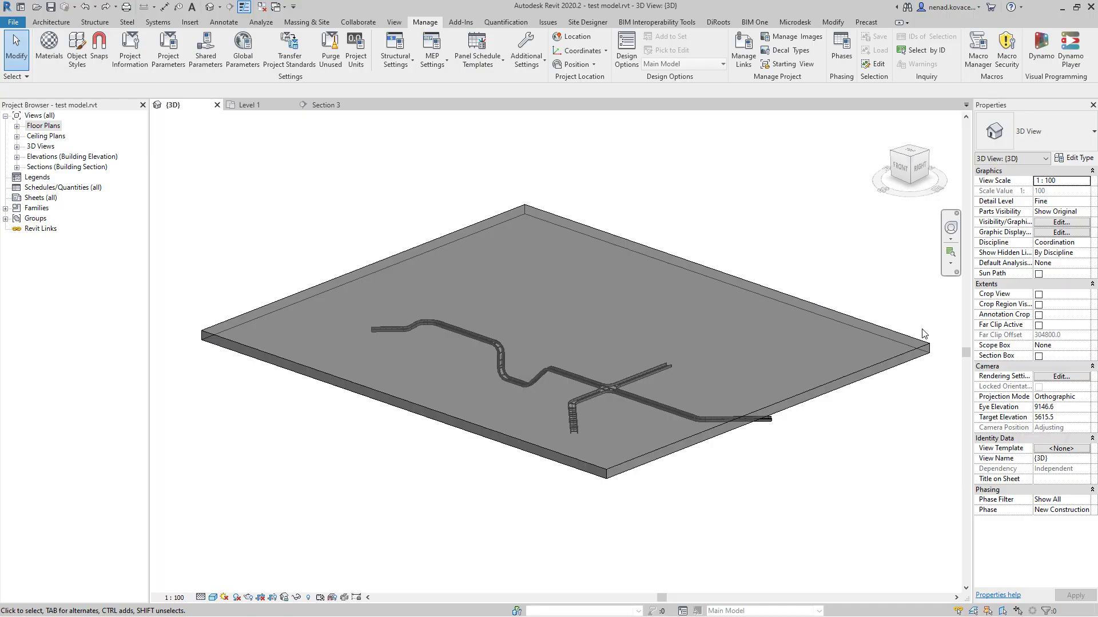
Orbit the 3D view and select a cable tray run and the floor slab to inspect them
{"action": "middle_click_drag", "start_coordinate": [701, 539], "coordinate": [303, 248], "text": "shift"}
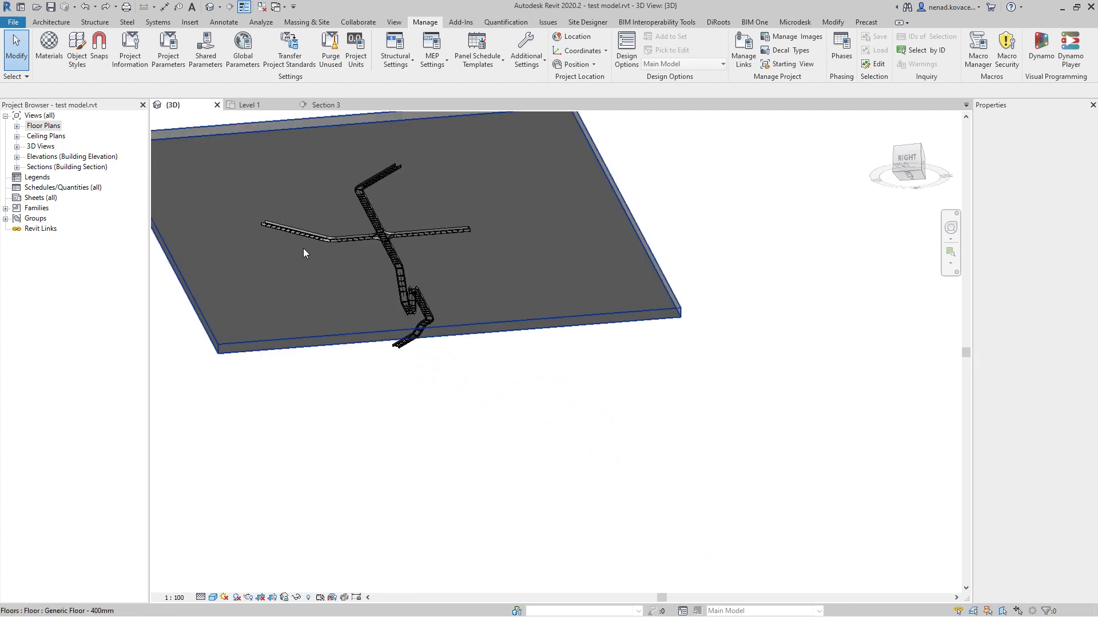
{"action": "left_click", "coordinate": [303, 233]}
{"action": "middle_click_drag", "start_coordinate": [347, 296], "coordinate": [649, 361], "text": "shift"}
{"action": "left_click", "coordinate": [653, 342]}
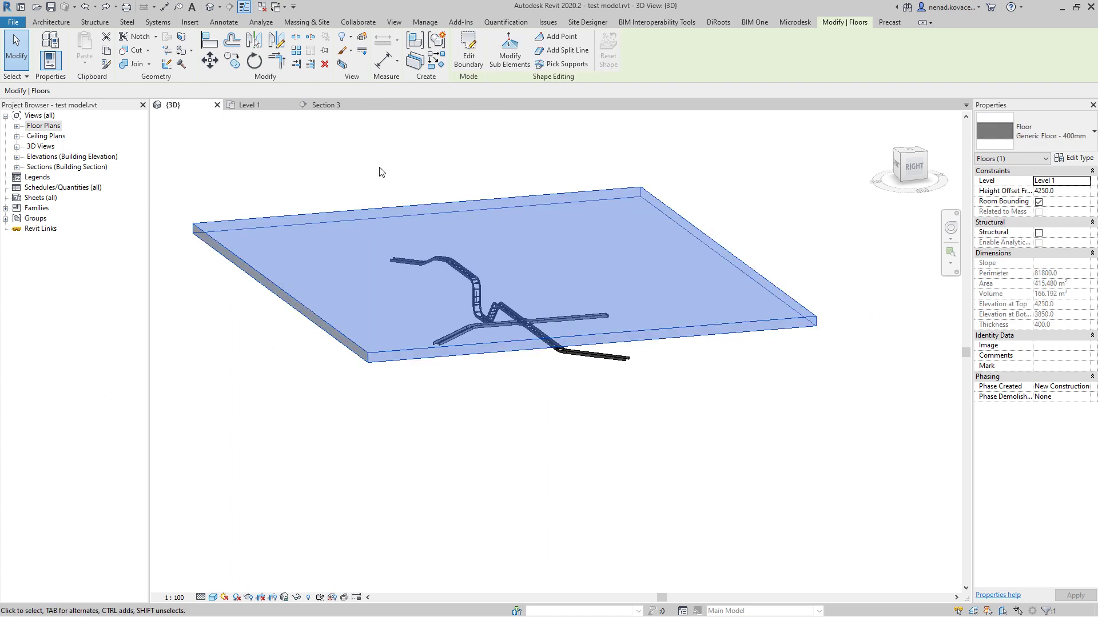
Check the slab and trays in Section 3, then return to a top-down 3D view
{"action": "left_click", "coordinate": [325, 104]}
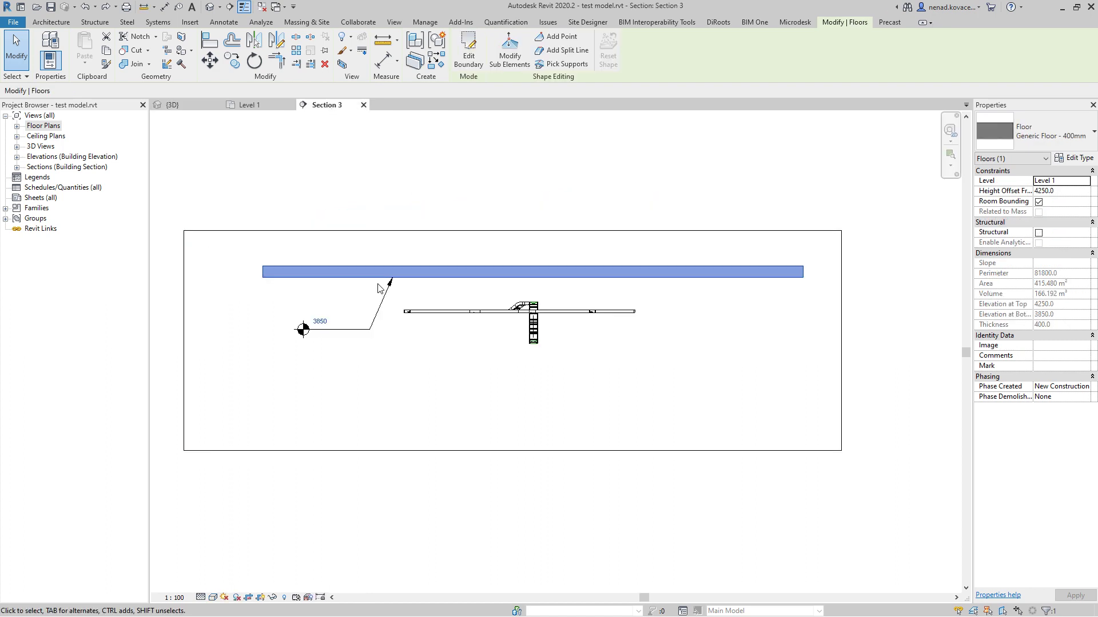
{"action": "scroll", "coordinate": [377, 288], "scroll_direction": "up", "scroll_amount": 2}
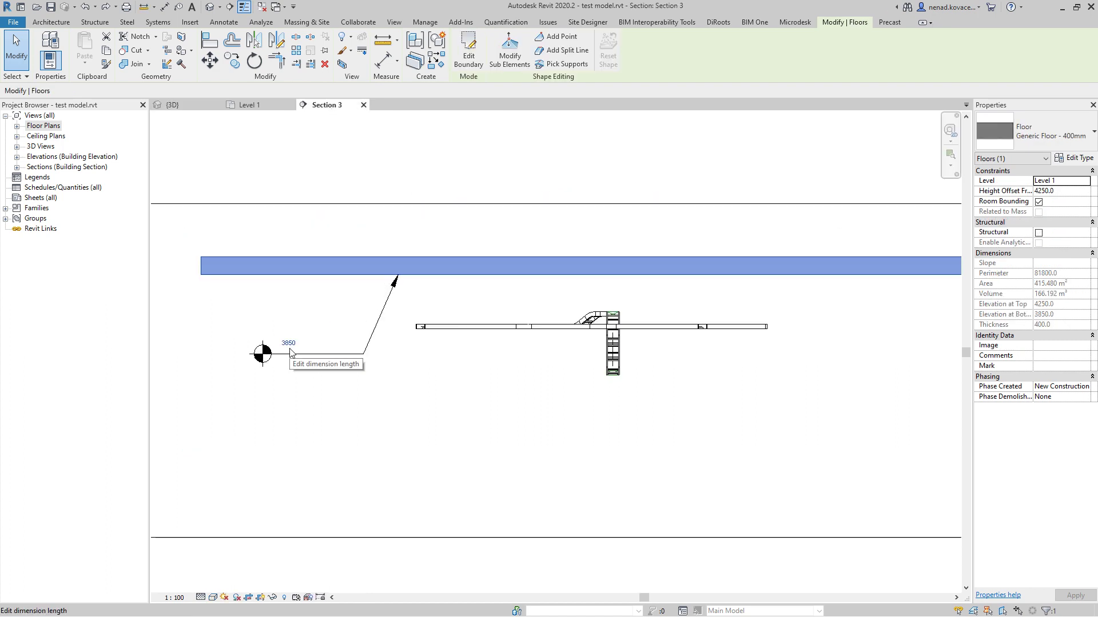
{"action": "left_click", "coordinate": [347, 388]}
{"action": "left_click", "coordinate": [197, 105]}
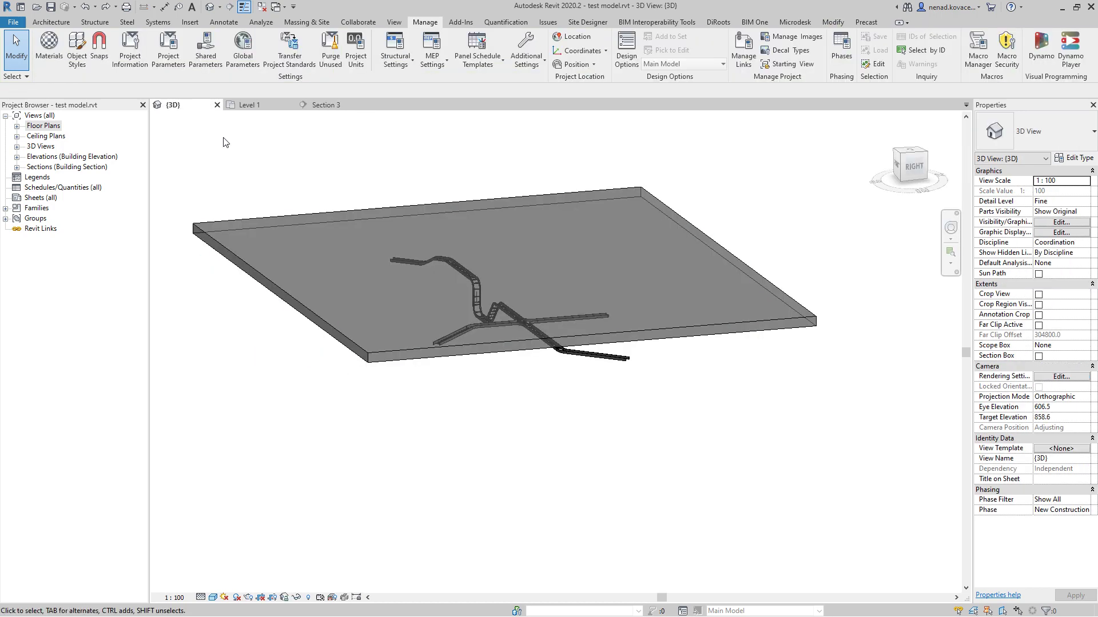
{"action": "middle_click_drag", "start_coordinate": [457, 398], "coordinate": [554, 419], "text": "shift"}
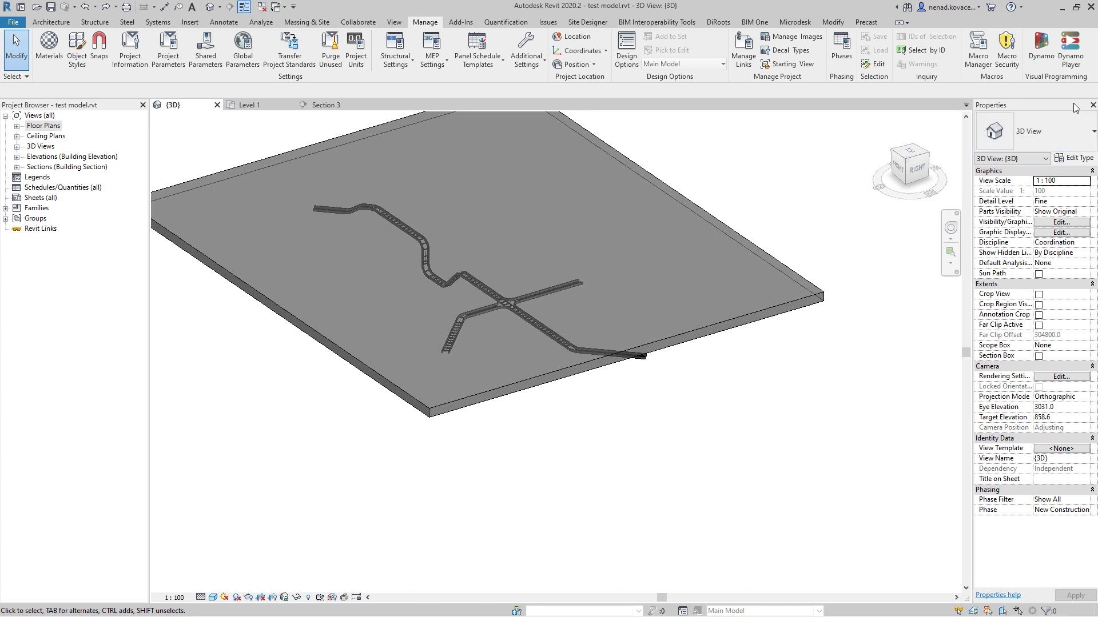
Run the Hanger_Cable Tray_R1 script from Dynamo Player and window-select all cable tray runs
{"action": "left_click", "coordinate": [1070, 48]}
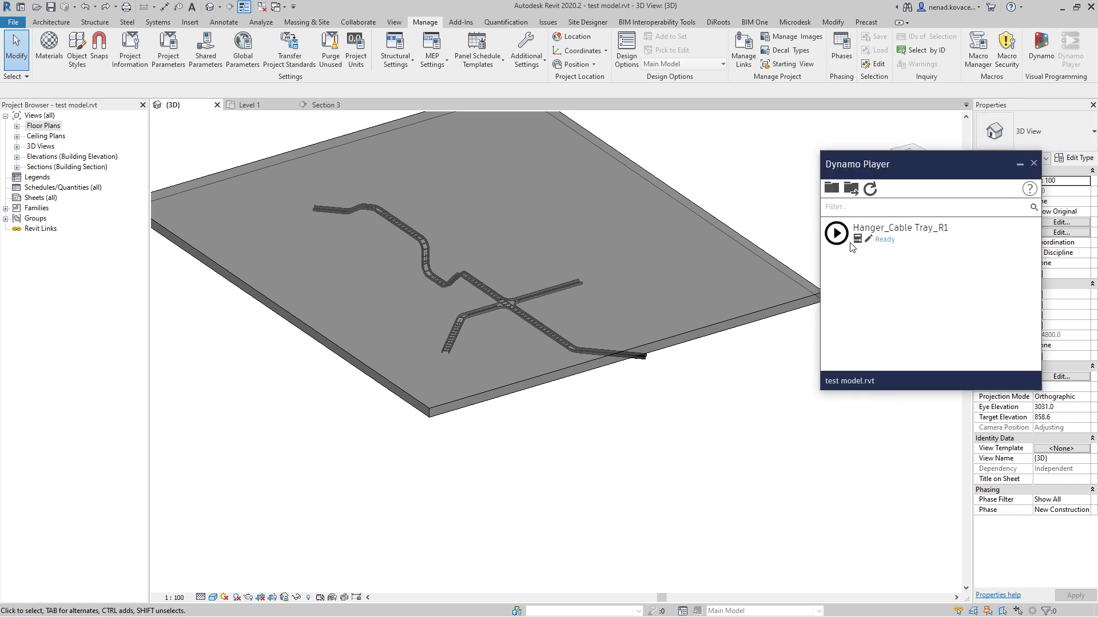
{"action": "left_click", "coordinate": [844, 240]}
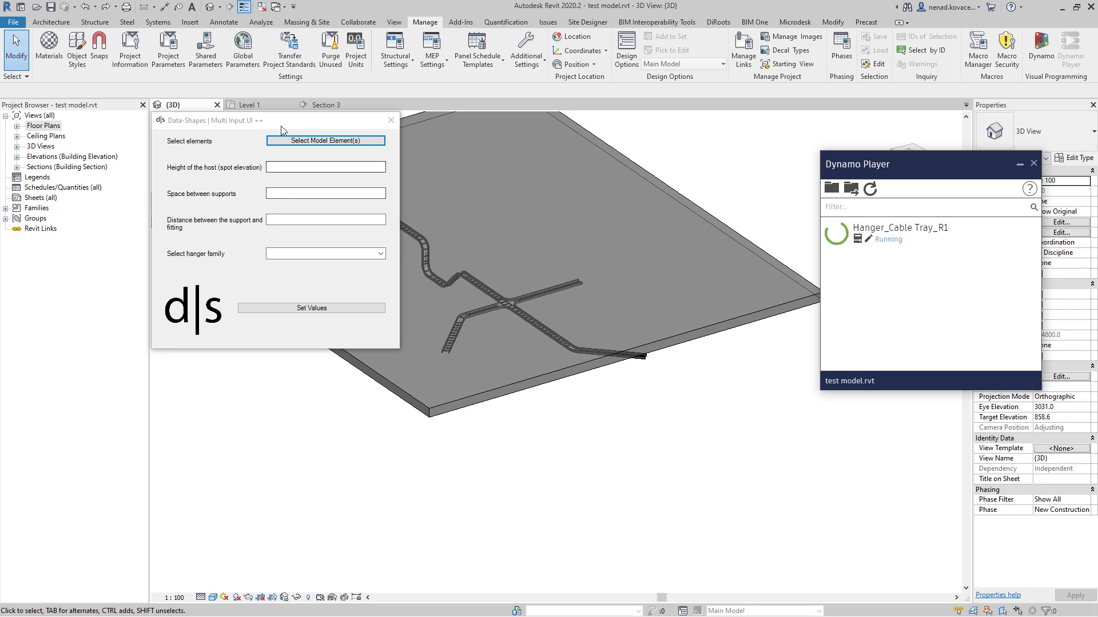
{"action": "left_click_drag", "start_coordinate": [281, 127], "coordinate": [132, 239]}
{"action": "left_click", "coordinate": [178, 260]}
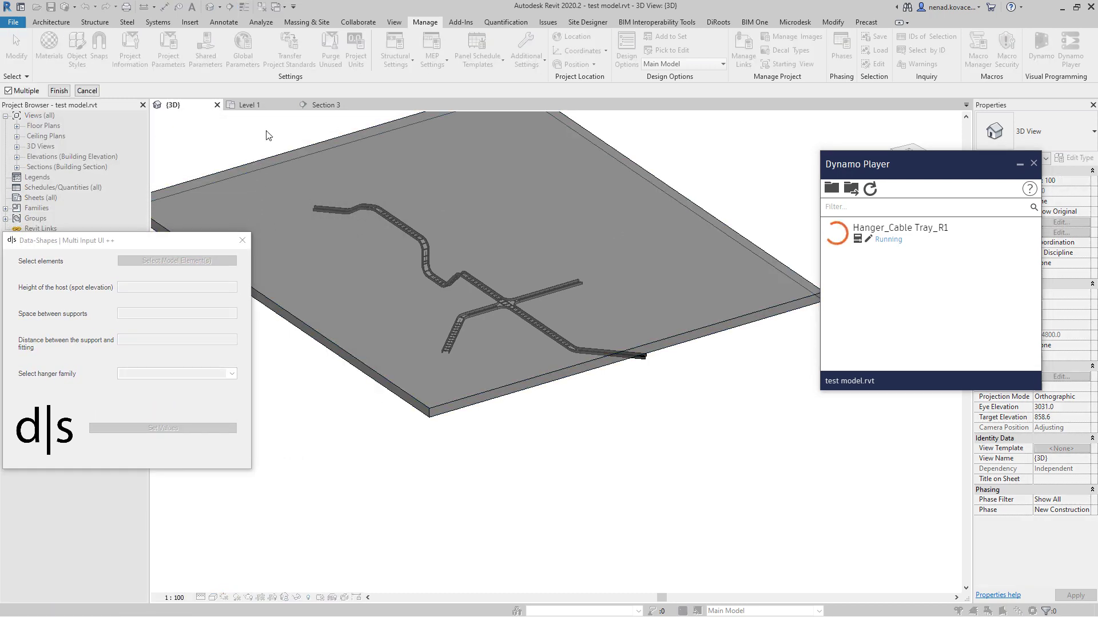
{"action": "left_click_drag", "start_coordinate": [266, 135], "coordinate": [668, 469]}
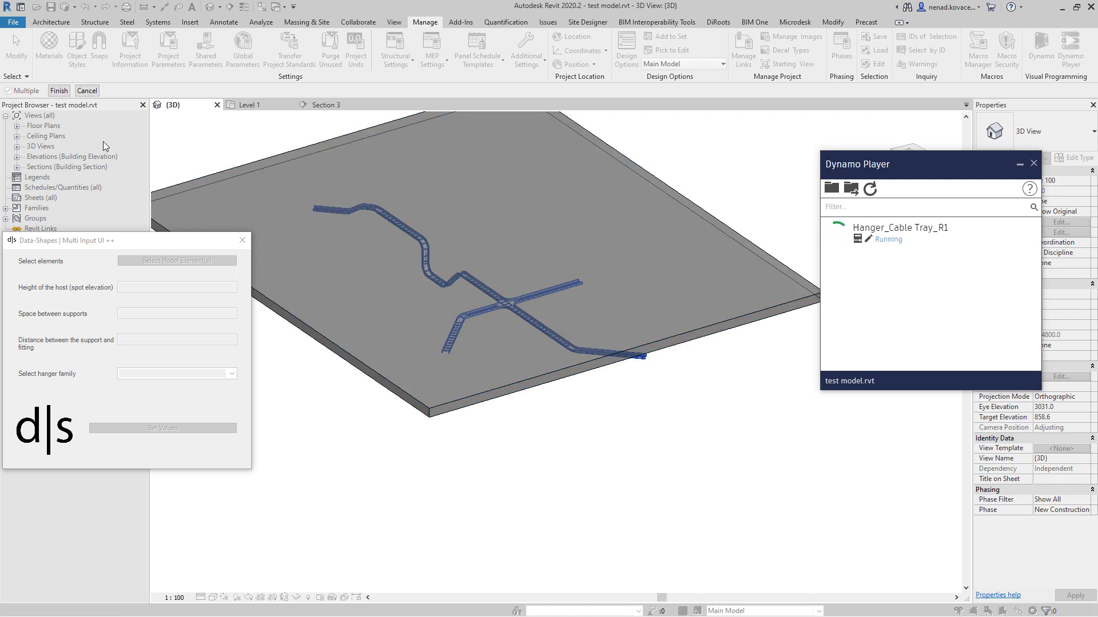
{"action": "left_click", "coordinate": [59, 91]}
Enter host height 3850, spacing 1500, fitting distance 100, choose Support, Family: CT, and apply
{"action": "left_click", "coordinate": [178, 286]}
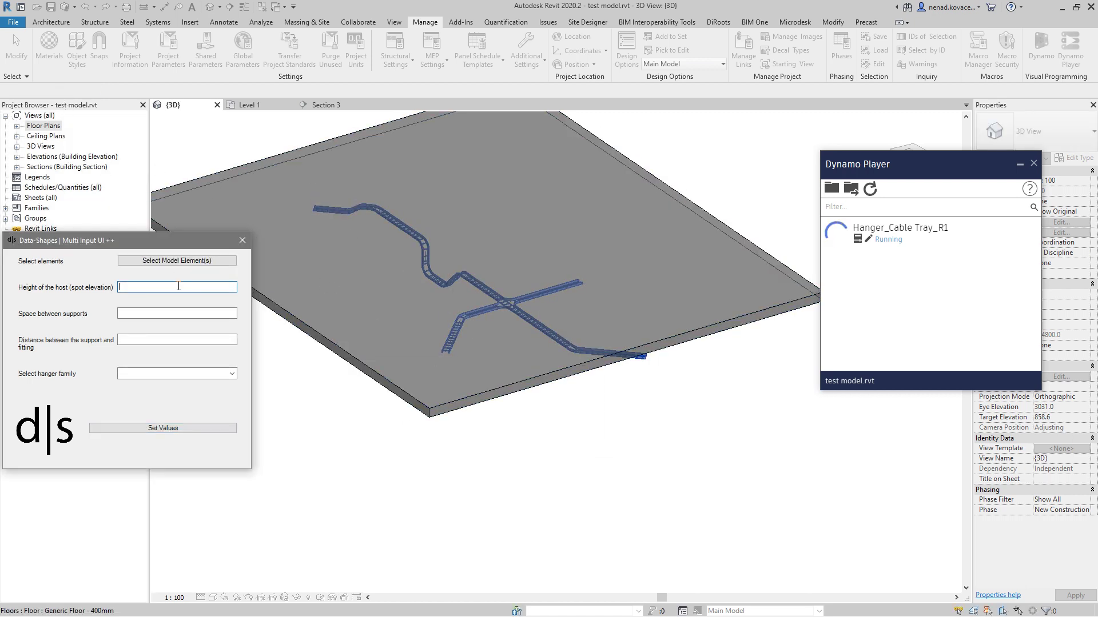
{"action": "type", "text": "3850"}
{"action": "left_click", "coordinate": [184, 311]}
{"action": "type", "text": "1500"}
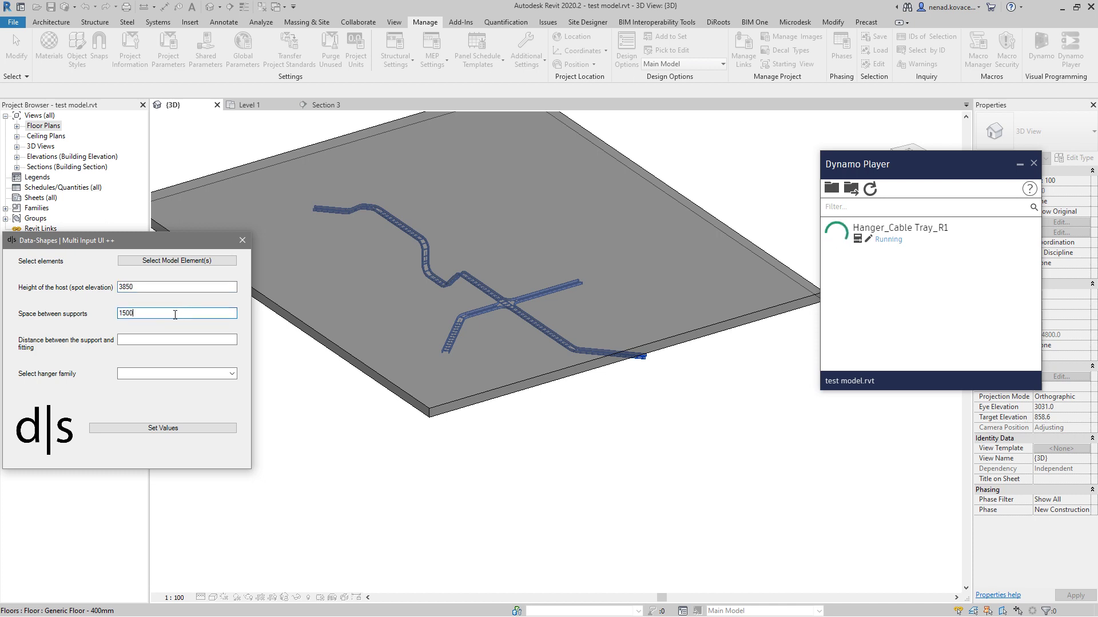
{"action": "left_click", "coordinate": [174, 342]}
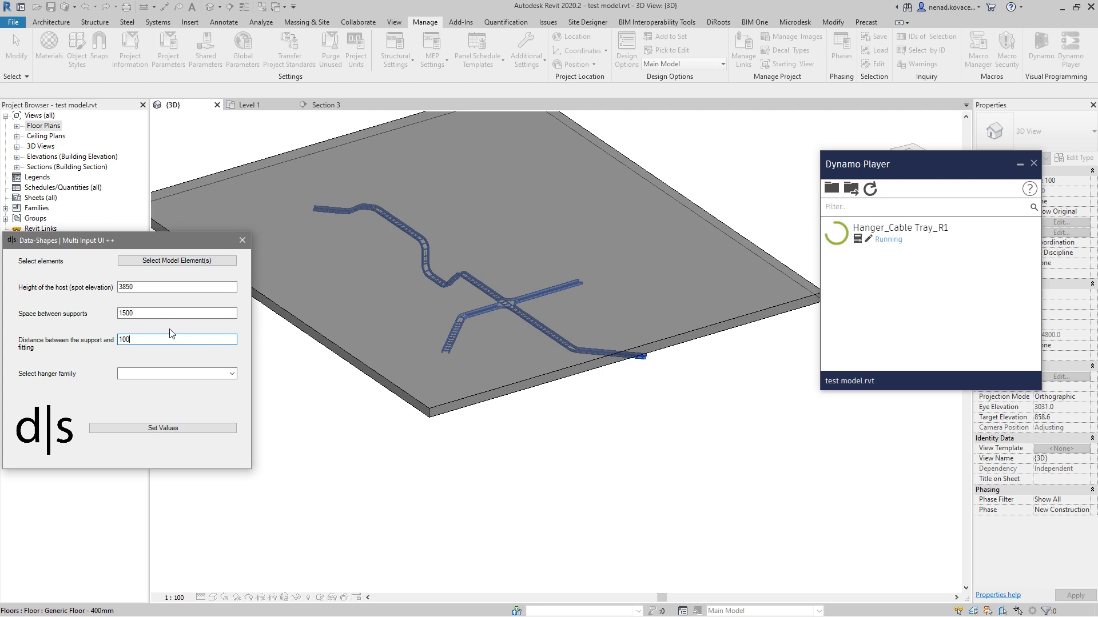
{"action": "left_click", "coordinate": [232, 374]}
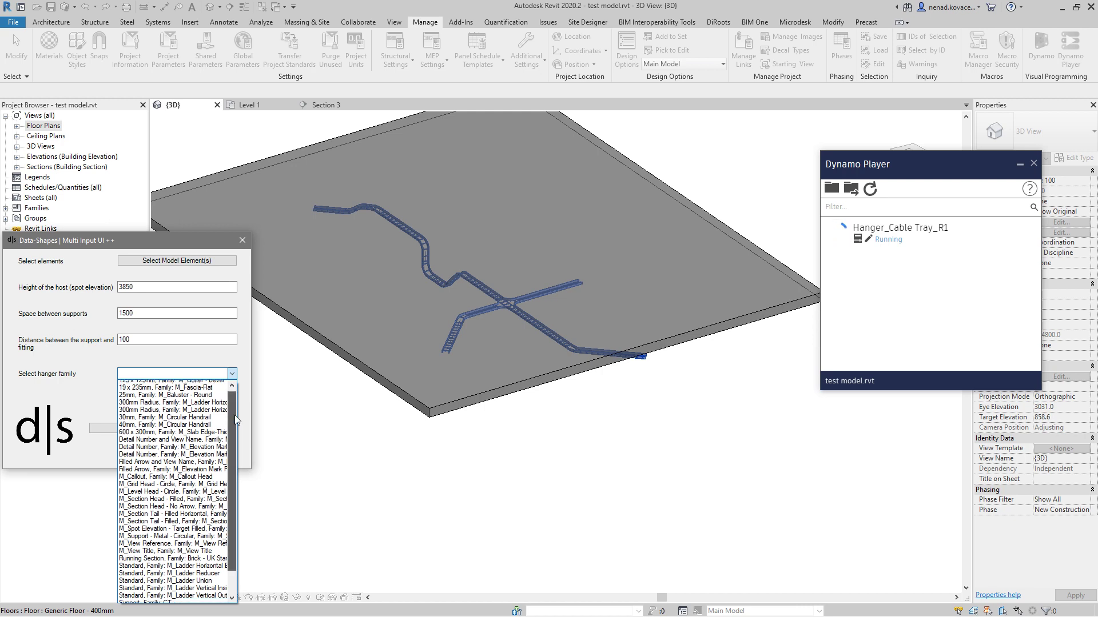
{"action": "scroll", "coordinate": [234, 416], "scroll_direction": "down", "scroll_amount": 1}
{"action": "left_click", "coordinate": [171, 579]}
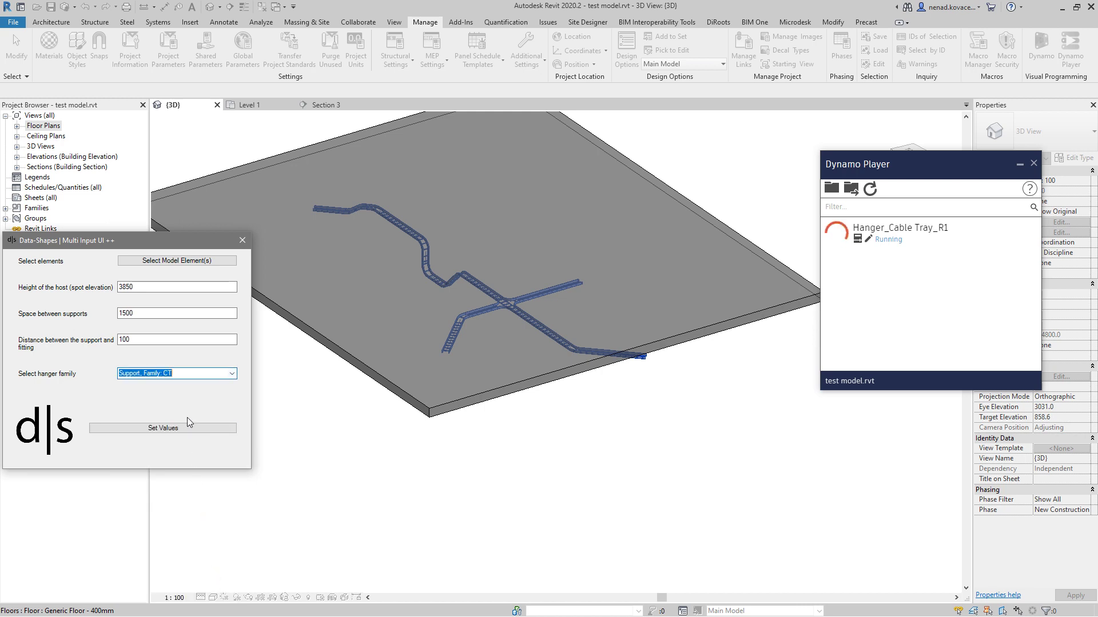
{"action": "left_click", "coordinate": [189, 428]}
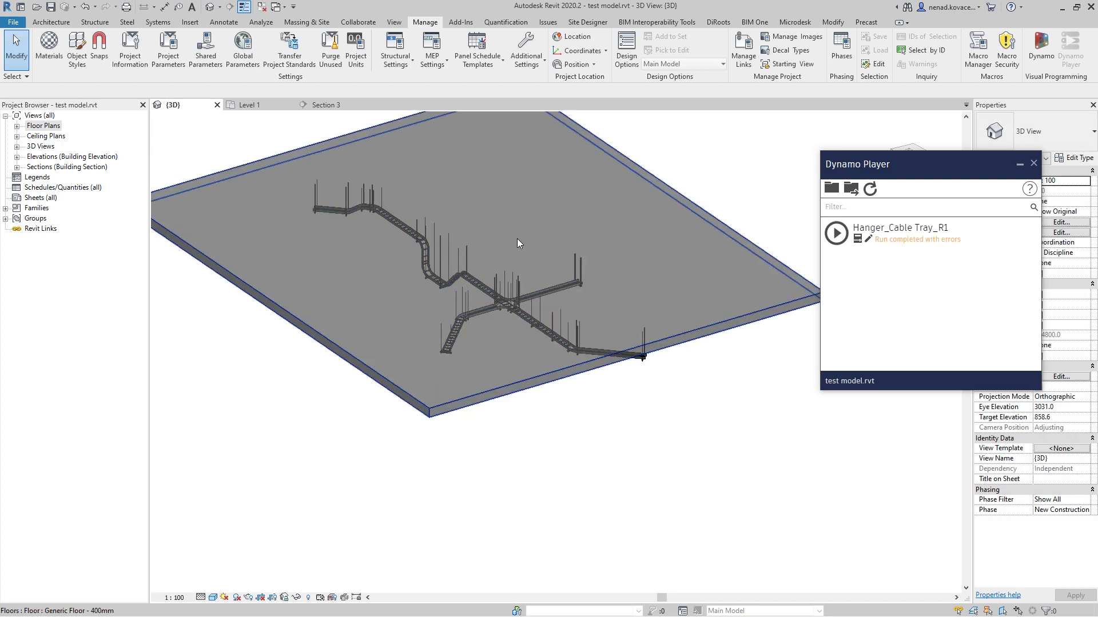
Check the hangers in Section 3 with a different visual style
{"action": "left_click", "coordinate": [326, 105]}
{"action": "scroll", "coordinate": [423, 286], "scroll_direction": "up", "scroll_amount": 4}
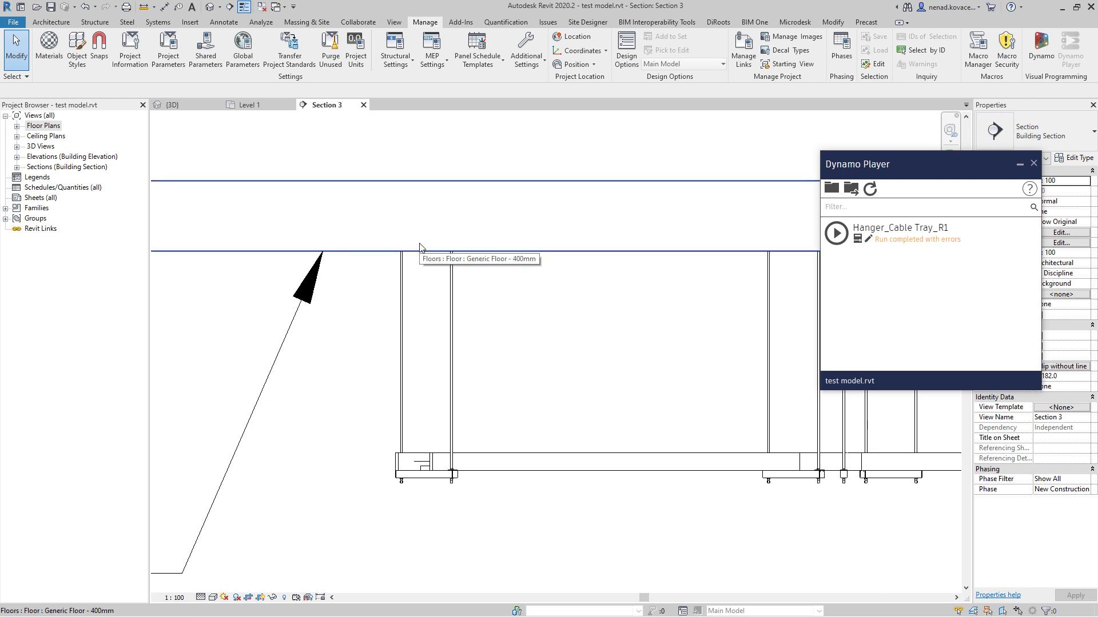
{"action": "left_click", "coordinate": [213, 597]}
{"action": "left_click", "coordinate": [236, 530]}
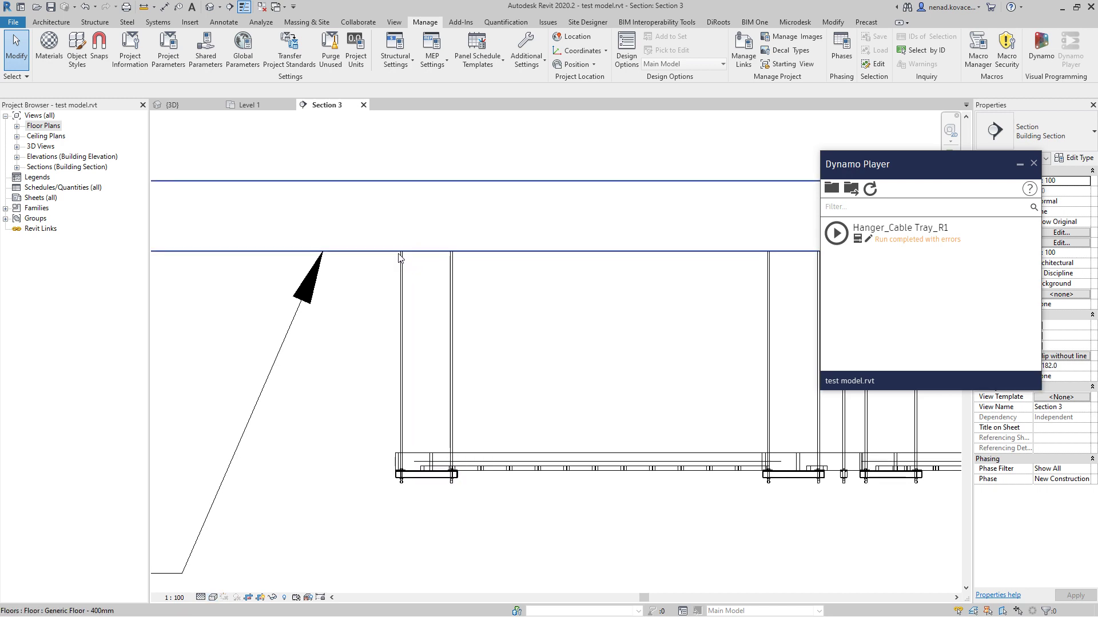
{"action": "scroll", "coordinate": [383, 260], "scroll_direction": "up", "scroll_amount": 3}
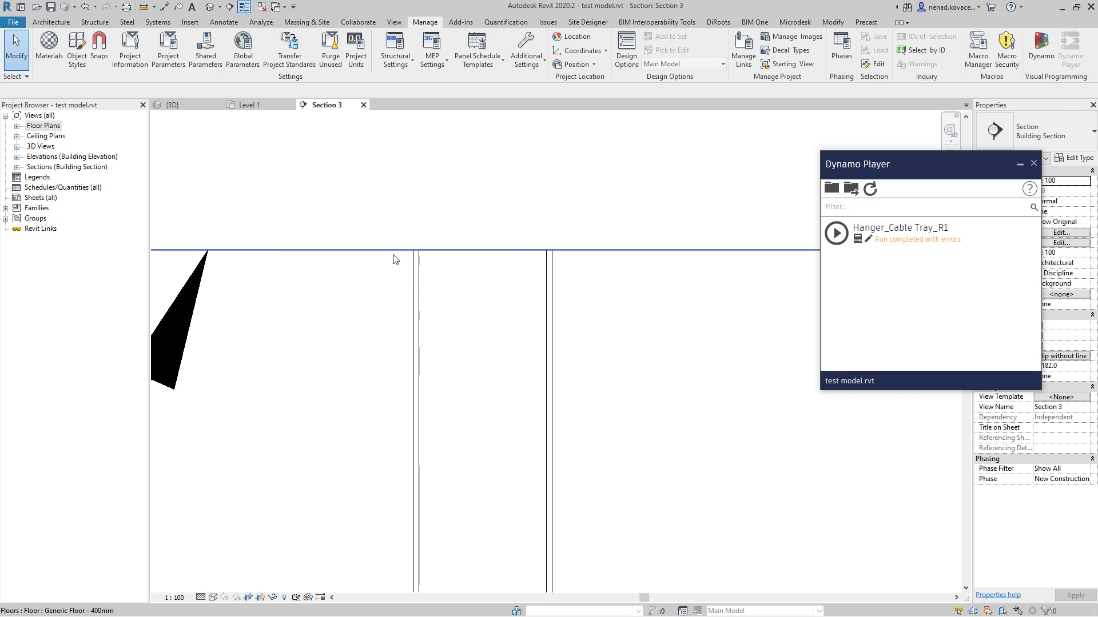
{"action": "scroll", "coordinate": [393, 259], "scroll_direction": "down", "scroll_amount": 4}
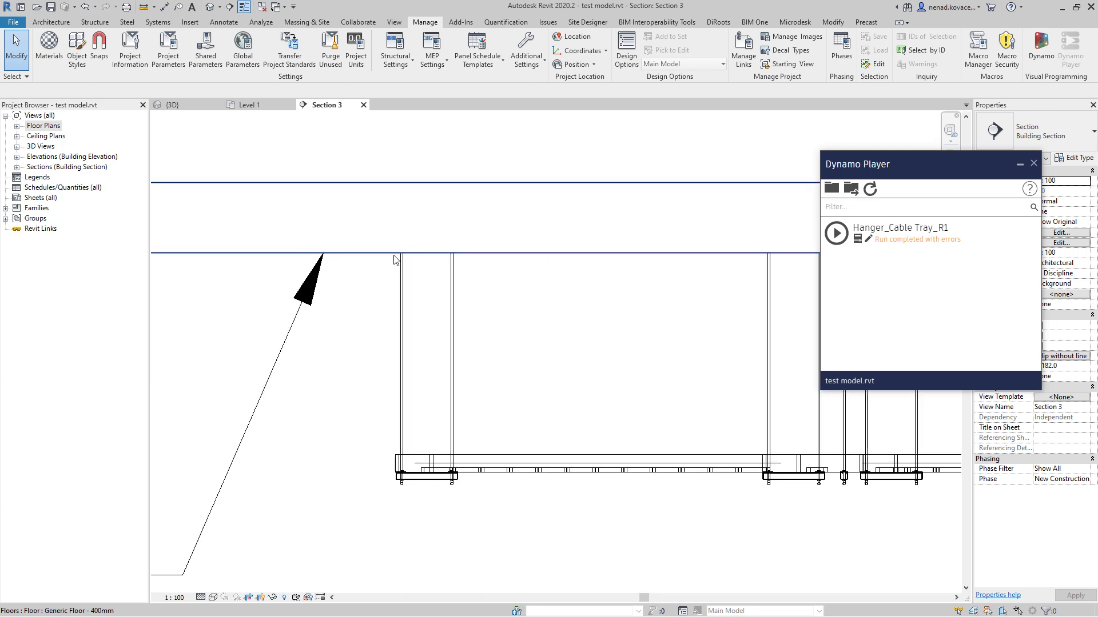
View the 3D model from FRONT, trying wireframe and another visual style
{"action": "left_click", "coordinate": [172, 104]}
{"action": "left_click", "coordinate": [1018, 166]}
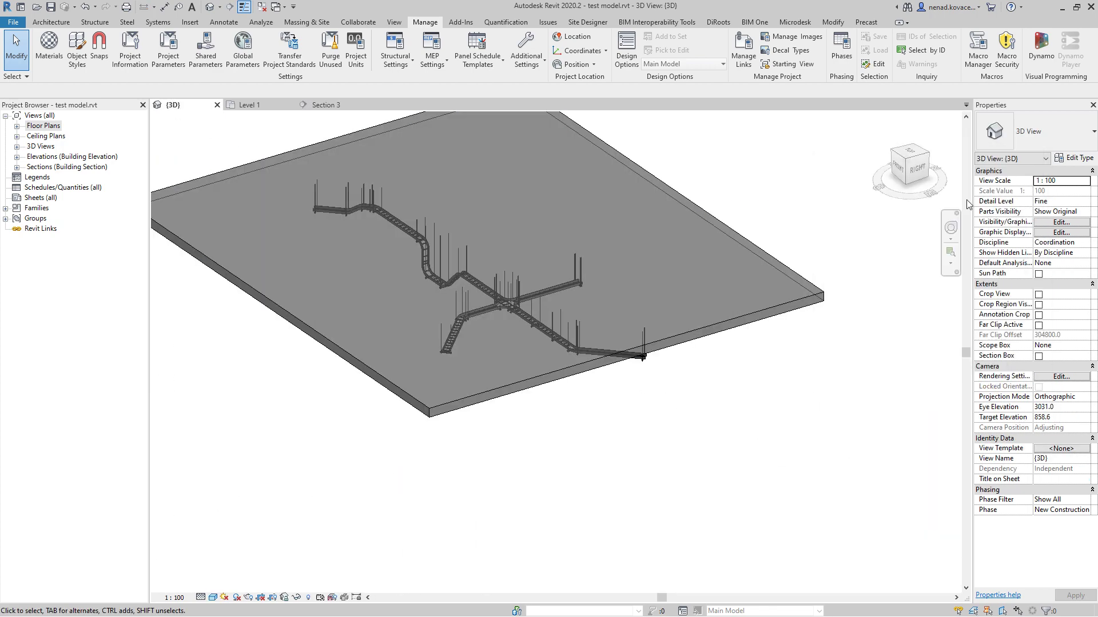
{"action": "left_click", "coordinate": [899, 170]}
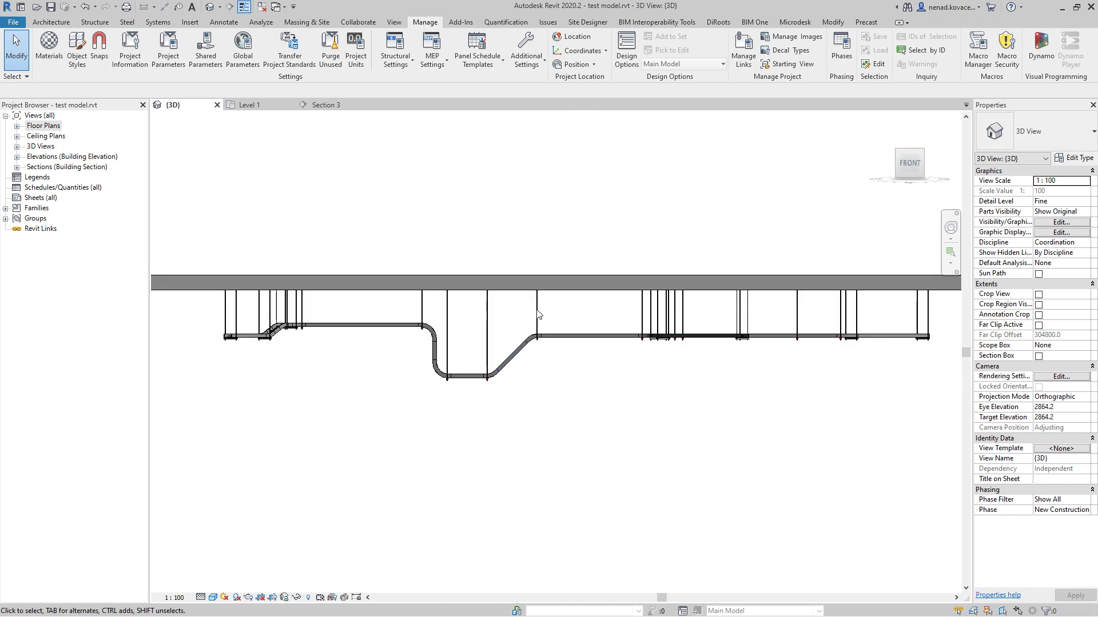
{"action": "left_click", "coordinate": [214, 598]}
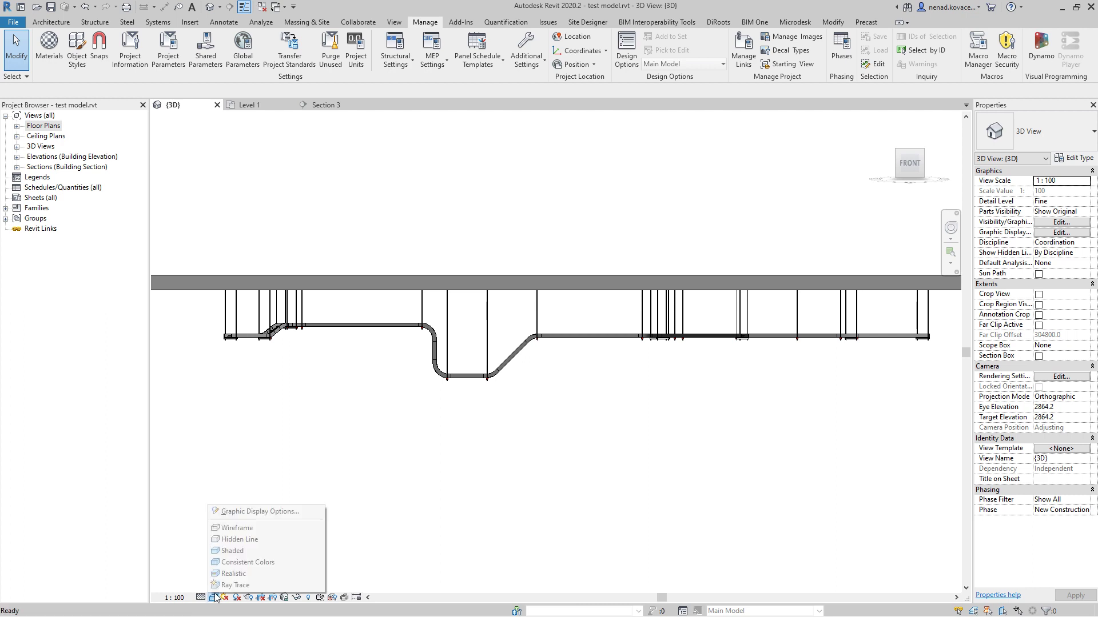
{"action": "left_click", "coordinate": [266, 527]}
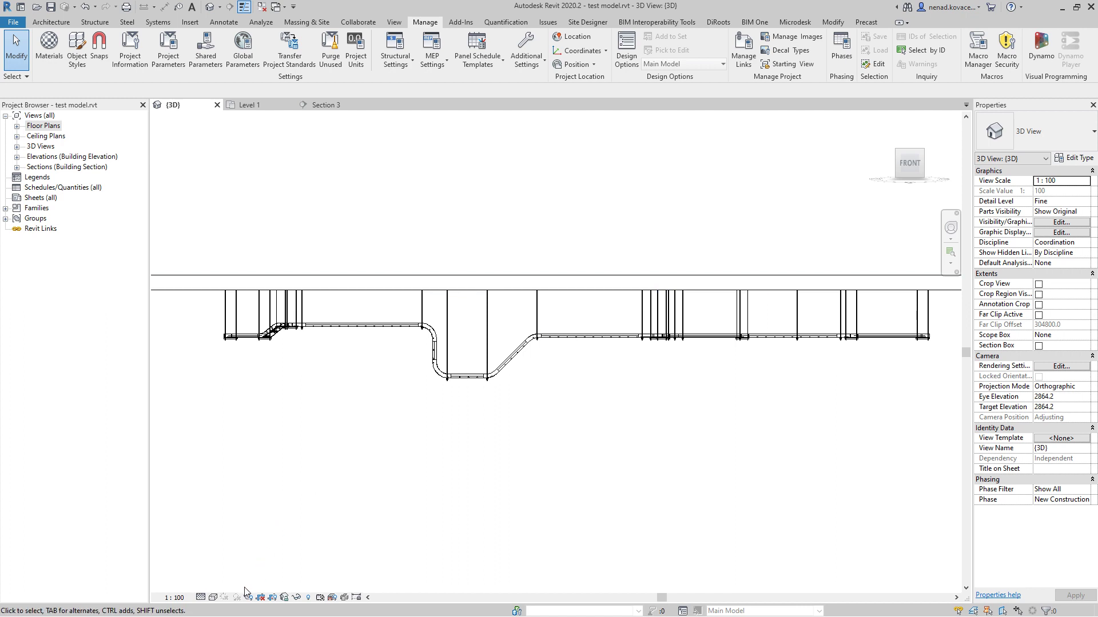
{"action": "left_click", "coordinate": [219, 598]}
{"action": "left_click", "coordinate": [234, 552]}
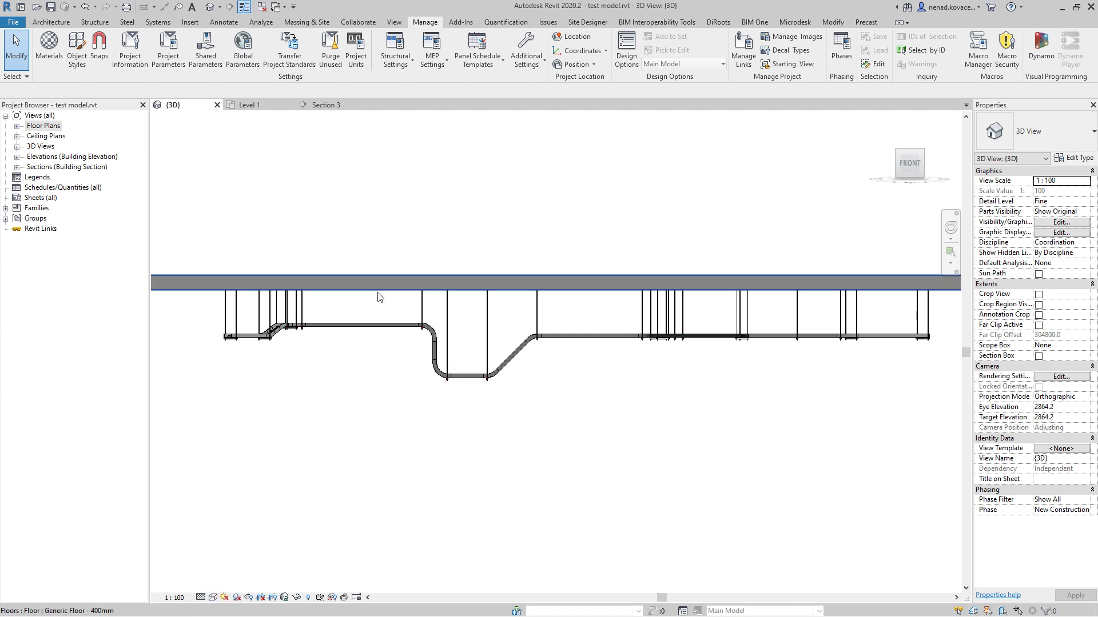
Hide the floor slab in the 3D view and orbit to an isometric angle
{"action": "left_click", "coordinate": [378, 296]}
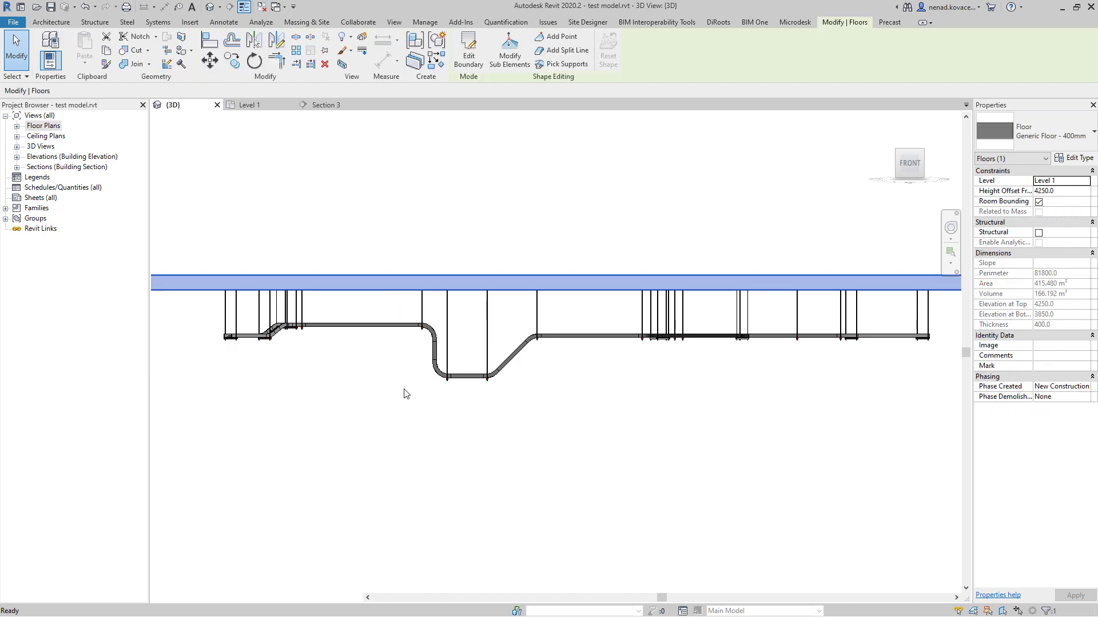
{"action": "key", "text": "Delete"}
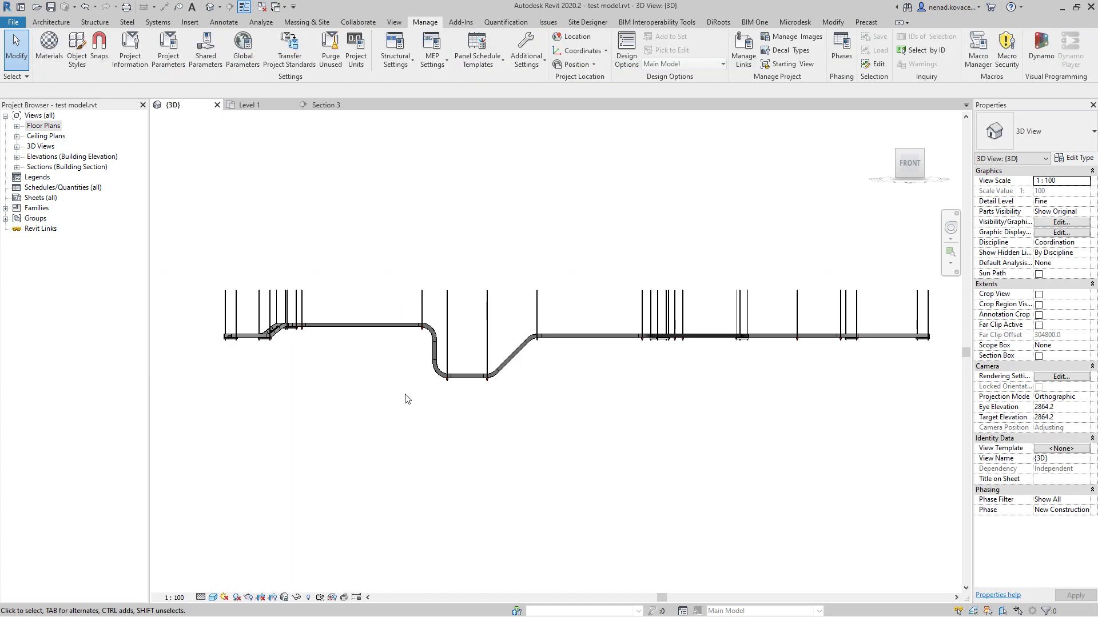
{"action": "middle_click_drag", "start_coordinate": [514, 449], "coordinate": [548, 439], "text": "shift"}
{"action": "scroll", "coordinate": [548, 441], "scroll_direction": "up", "scroll_amount": 2}
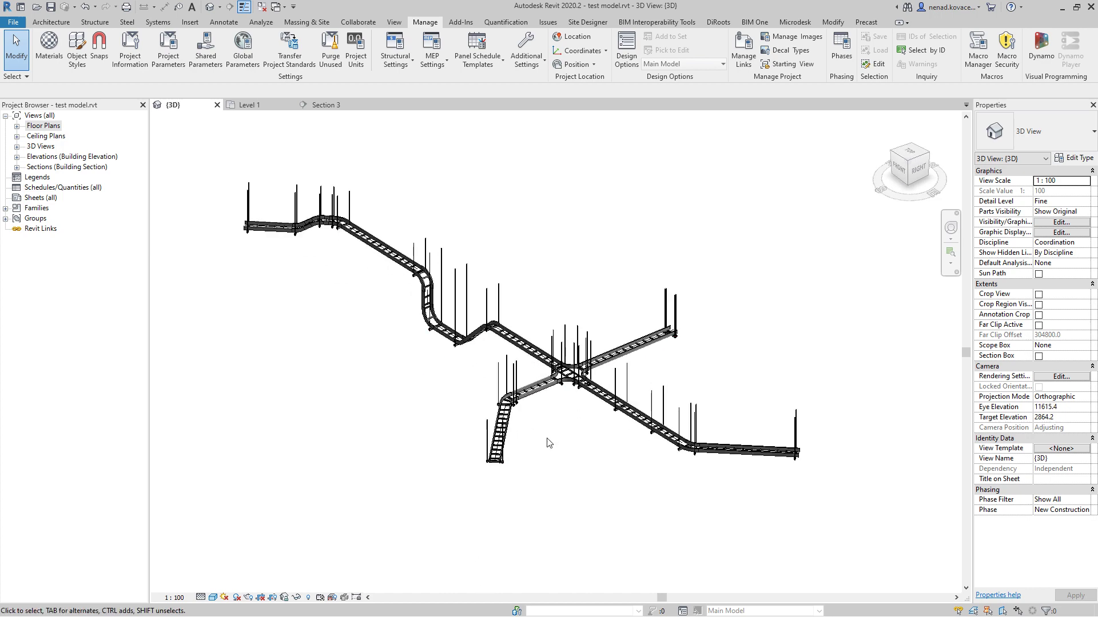
Select a straight tray segment to check its Width and Height in Properties
{"action": "left_click", "coordinate": [378, 251]}
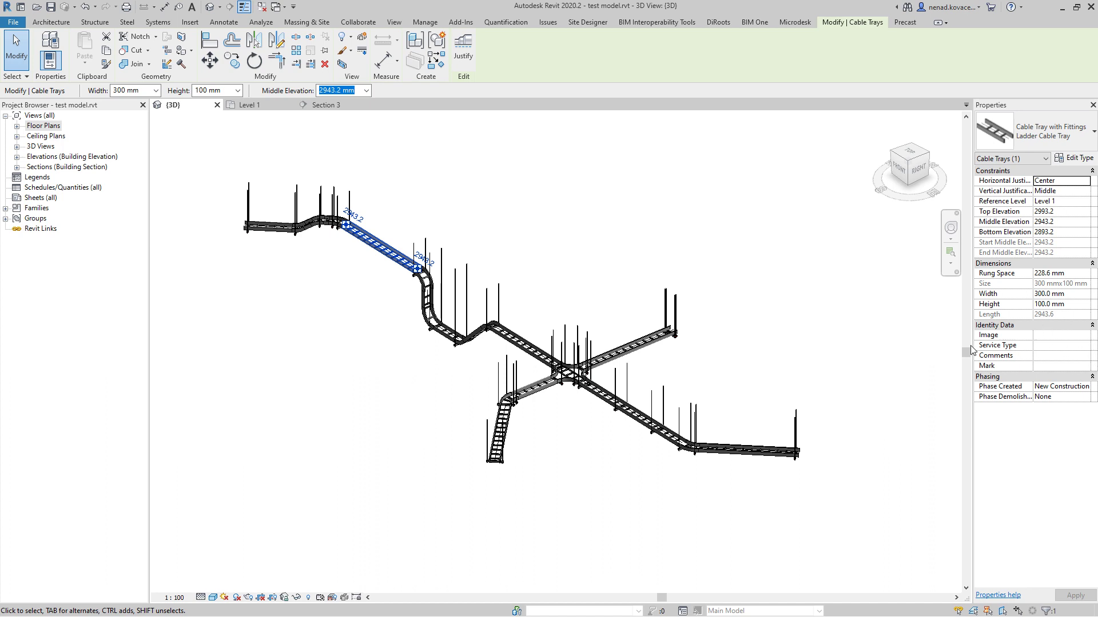
{"action": "middle_click_drag", "start_coordinate": [451, 368], "coordinate": [473, 354], "text": "shift"}
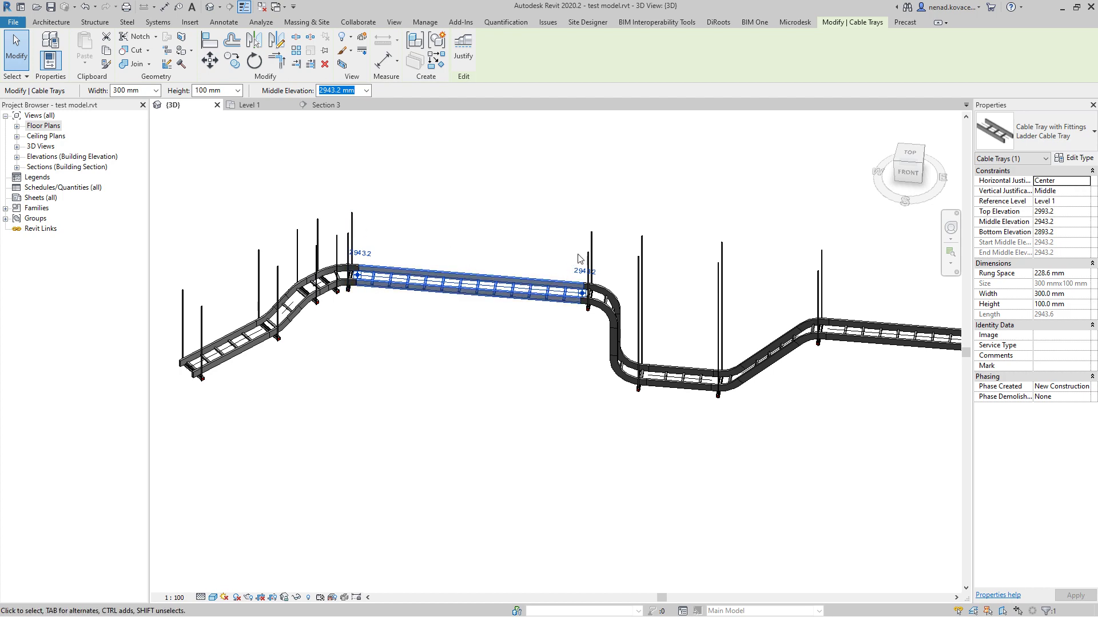
{"action": "left_click", "coordinate": [540, 345]}
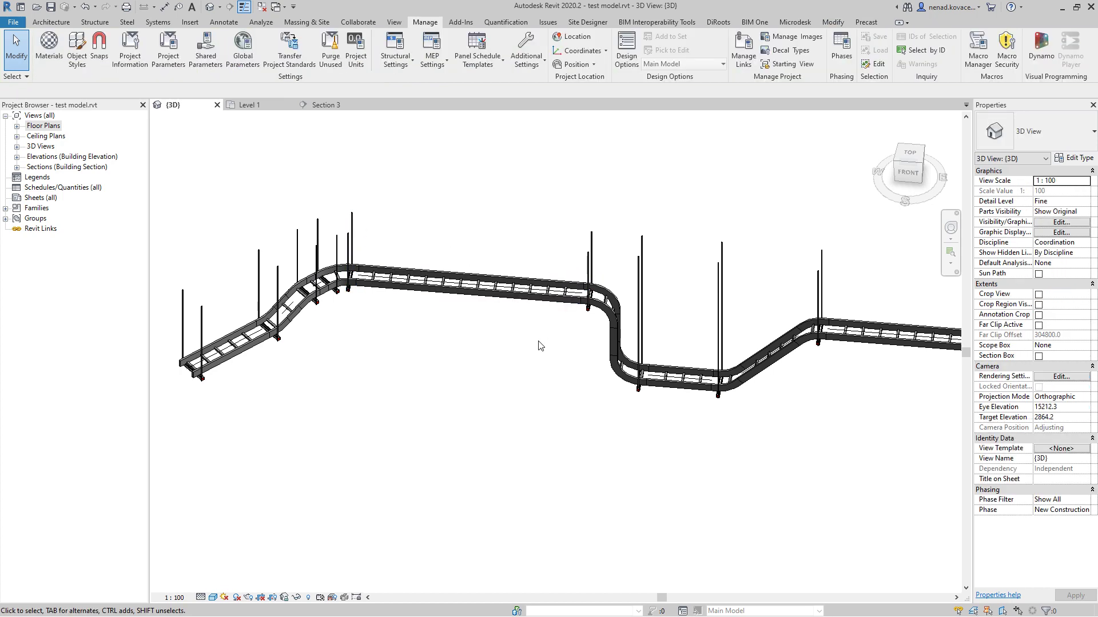
{"action": "left_click", "coordinate": [525, 307]}
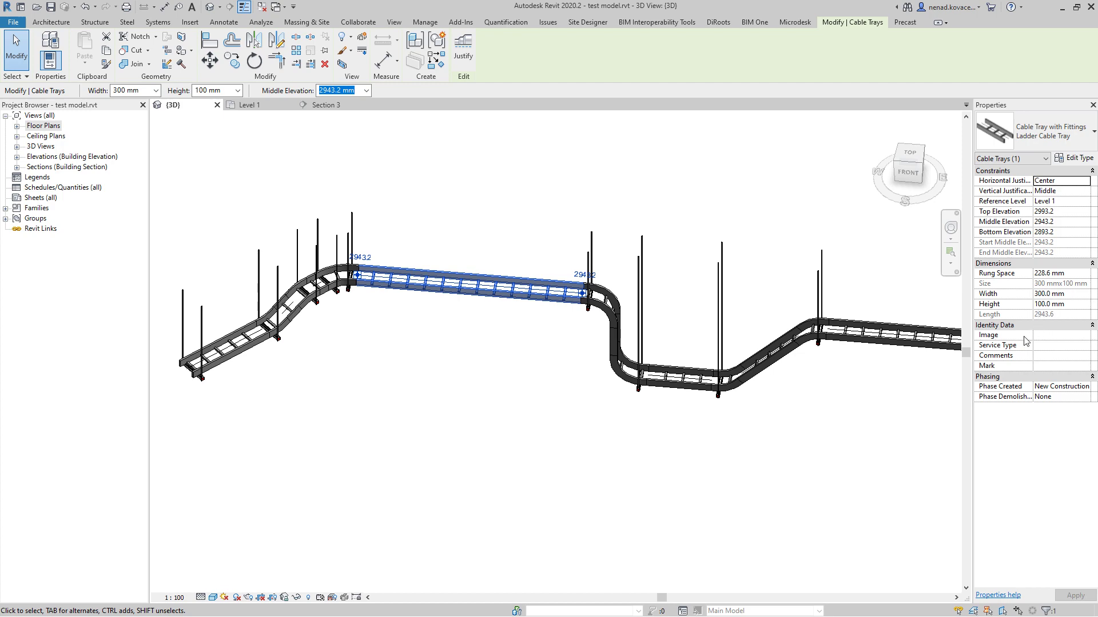
{"action": "left_click", "coordinate": [726, 461]}
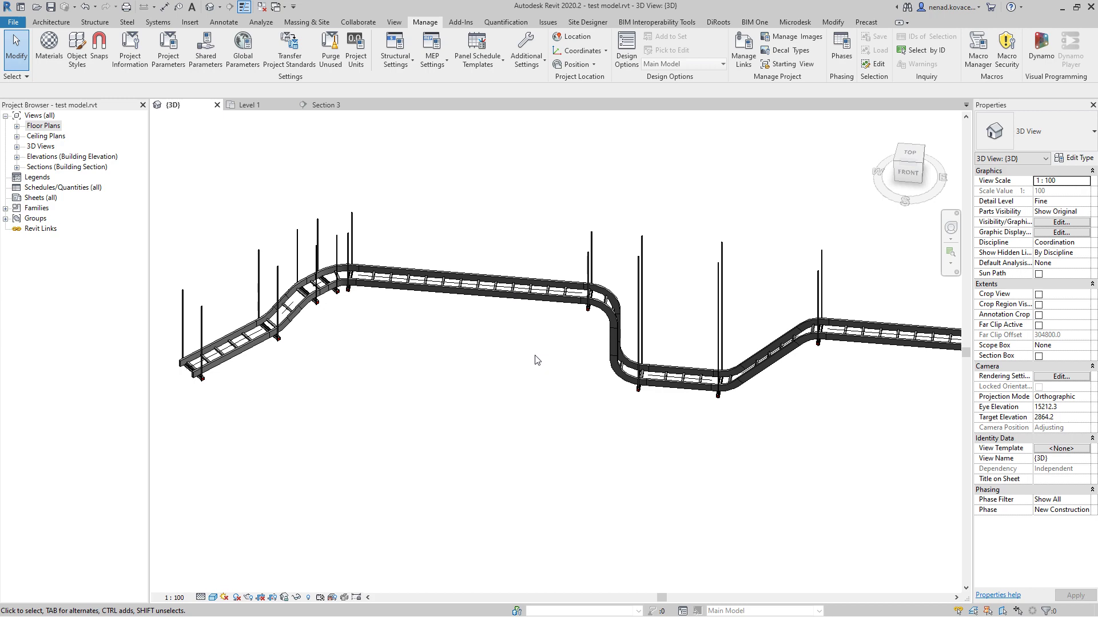
{"action": "middle_click_drag", "start_coordinate": [532, 359], "coordinate": [438, 340]}
Select the straight tray east of the crossing, then open and zoom into the Level 1 plan
{"action": "middle_click_drag", "start_coordinate": [718, 449], "coordinate": [382, 407]}
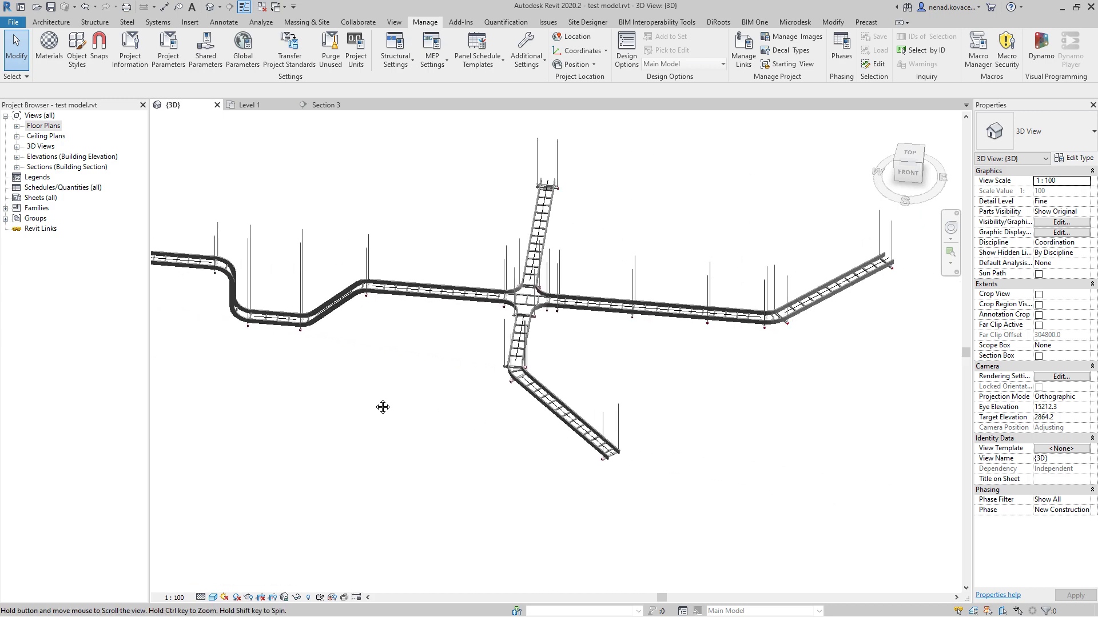
{"action": "scroll", "coordinate": [574, 321], "scroll_direction": "up", "scroll_amount": 2}
{"action": "left_click", "coordinate": [579, 293]}
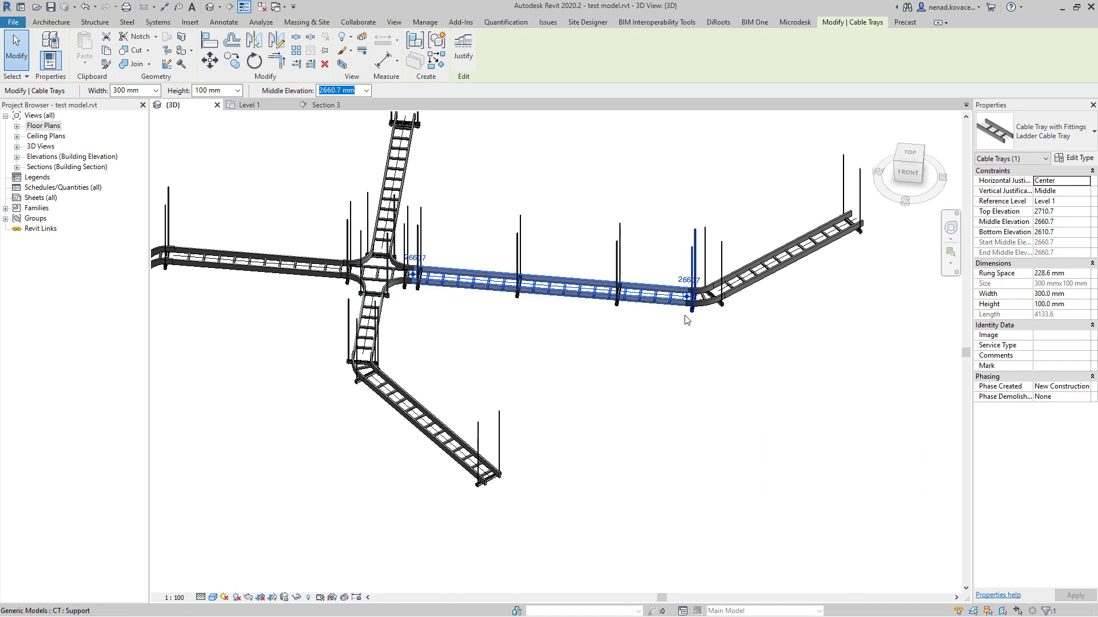
{"action": "left_click", "coordinate": [250, 105]}
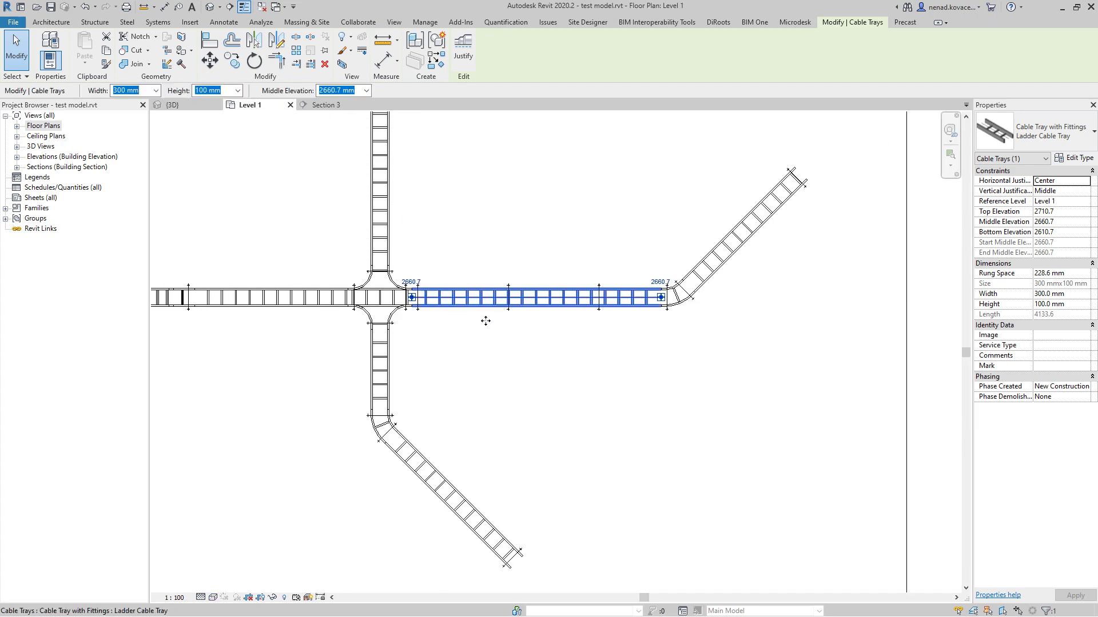
{"action": "scroll", "coordinate": [482, 340], "scroll_direction": "up", "scroll_amount": 1}
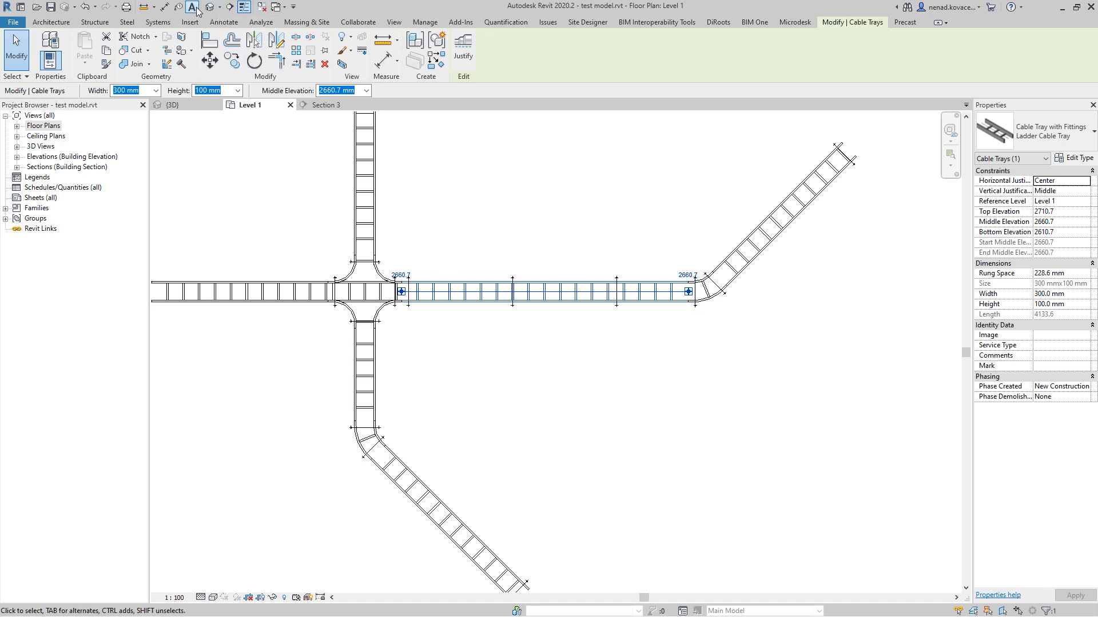
Place an aligned 1500 dimension between the first two hangers above the tray
{"action": "left_click", "coordinate": [165, 7]}
{"action": "scroll", "coordinate": [430, 300], "scroll_direction": "up", "scroll_amount": 2}
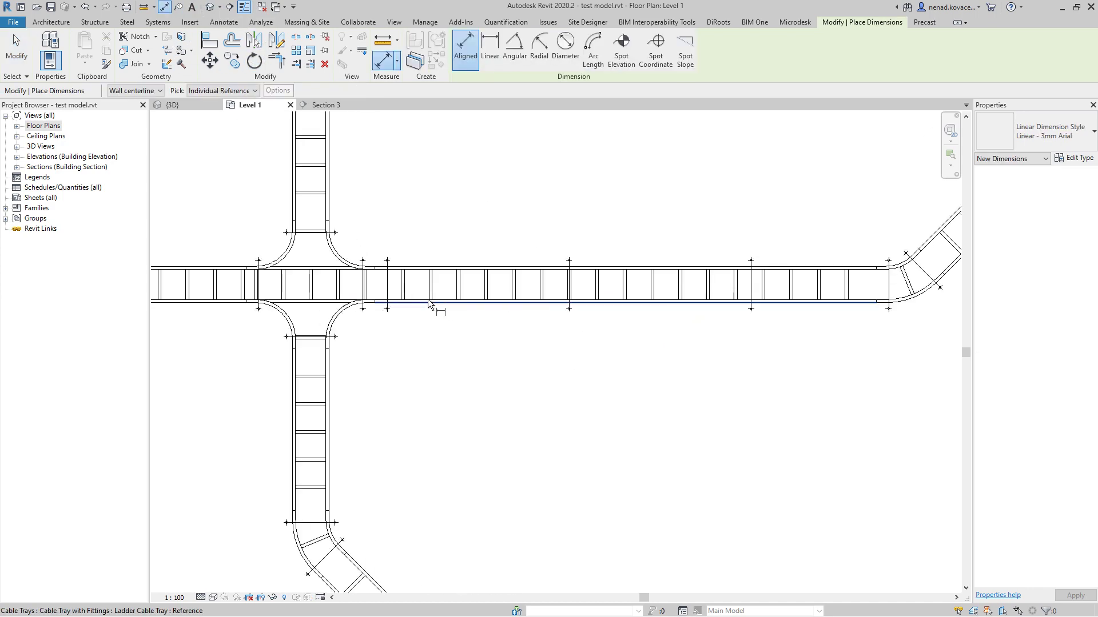
{"action": "left_click", "coordinate": [393, 295]}
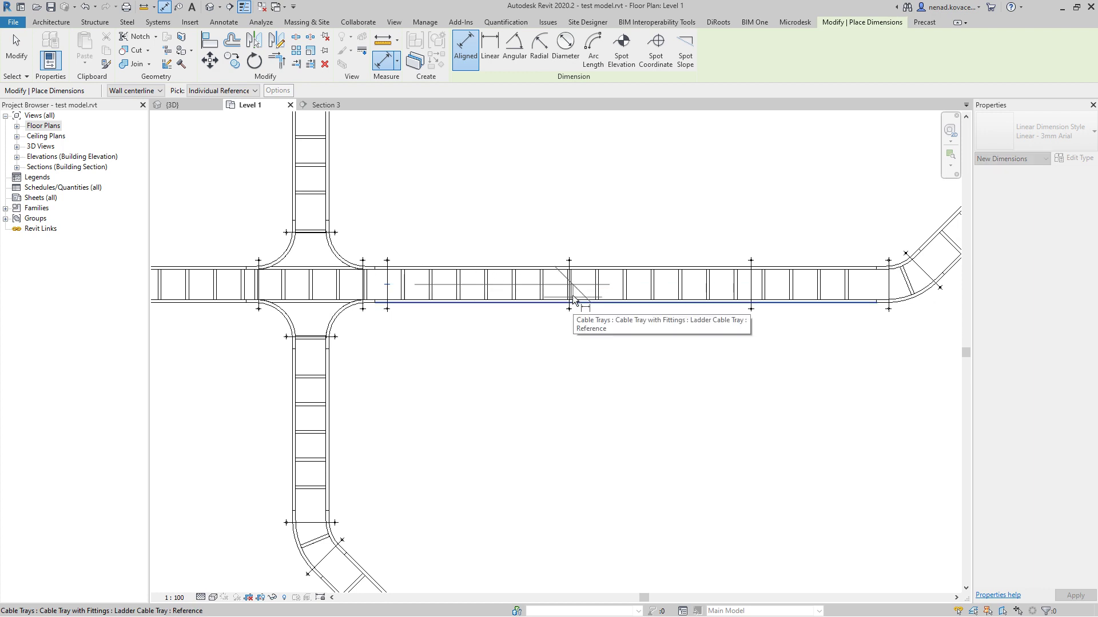
{"action": "scroll", "coordinate": [574, 300], "scroll_direction": "up", "scroll_amount": 3}
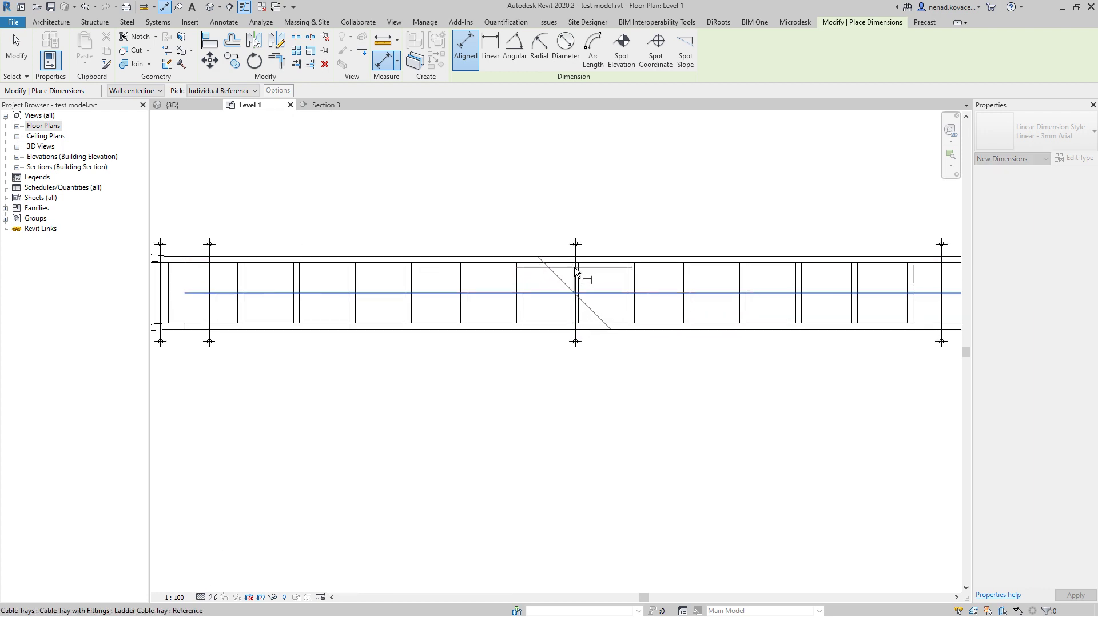
{"action": "scroll", "coordinate": [576, 273], "scroll_direction": "down", "scroll_amount": 3}
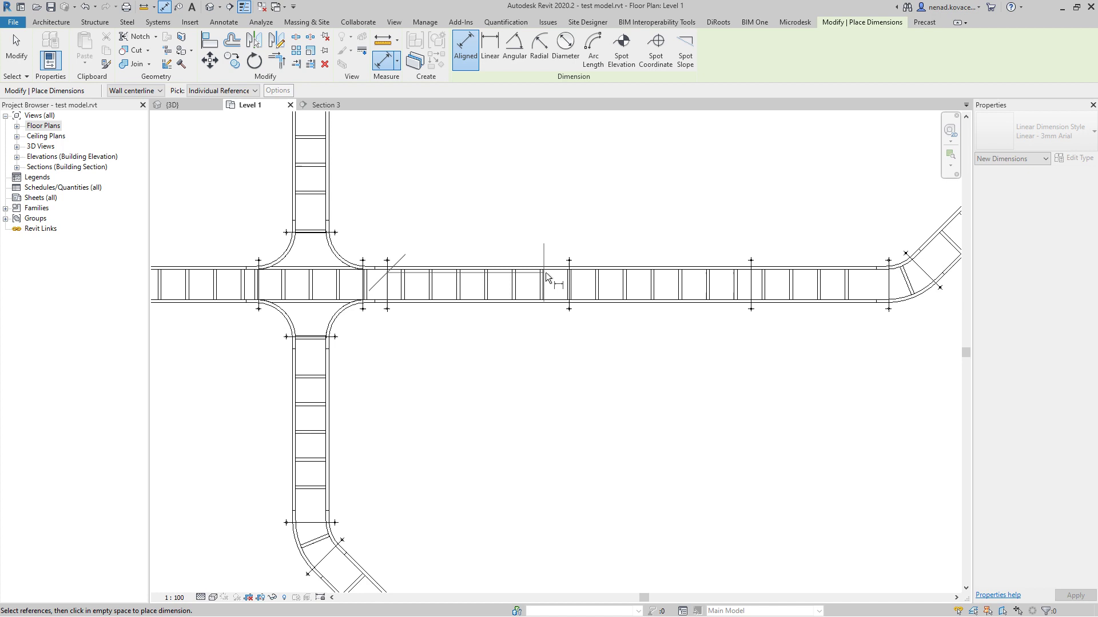
{"action": "left_click", "coordinate": [571, 279]}
{"action": "left_click", "coordinate": [572, 221]}
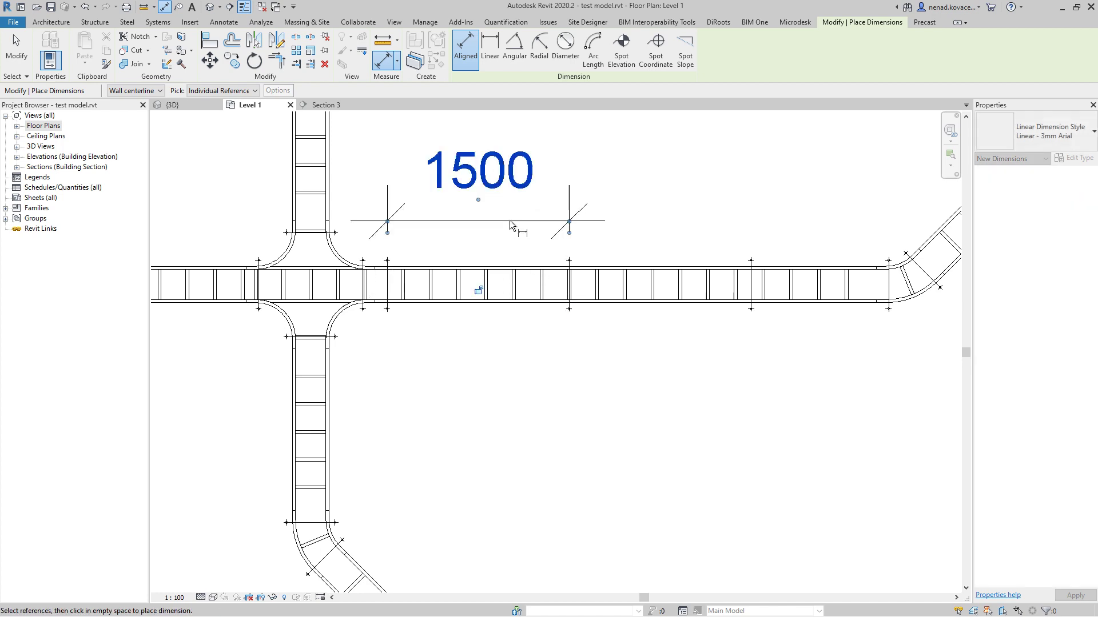
Add the second 1500 and the 1134 dimensions in line to the support before the bend
{"action": "left_click", "coordinate": [571, 285]}
{"action": "left_click", "coordinate": [750, 286]}
{"action": "left_click", "coordinate": [721, 224]}
{"action": "middle_click_drag", "start_coordinate": [793, 280], "coordinate": [697, 289]}
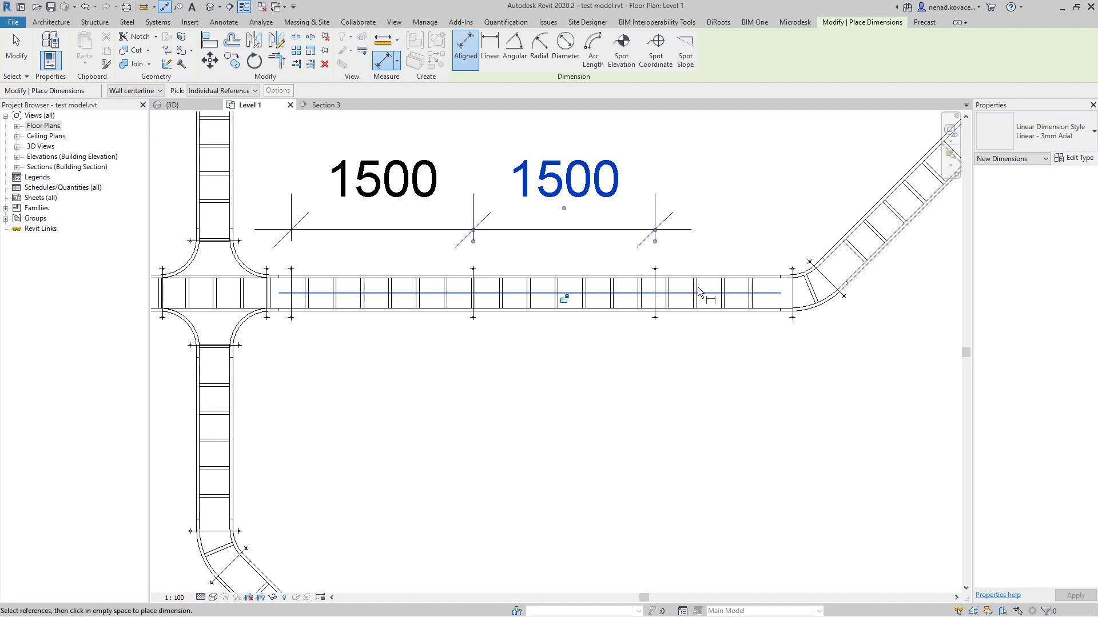
{"action": "left_click", "coordinate": [656, 303]}
{"action": "left_click", "coordinate": [792, 315]}
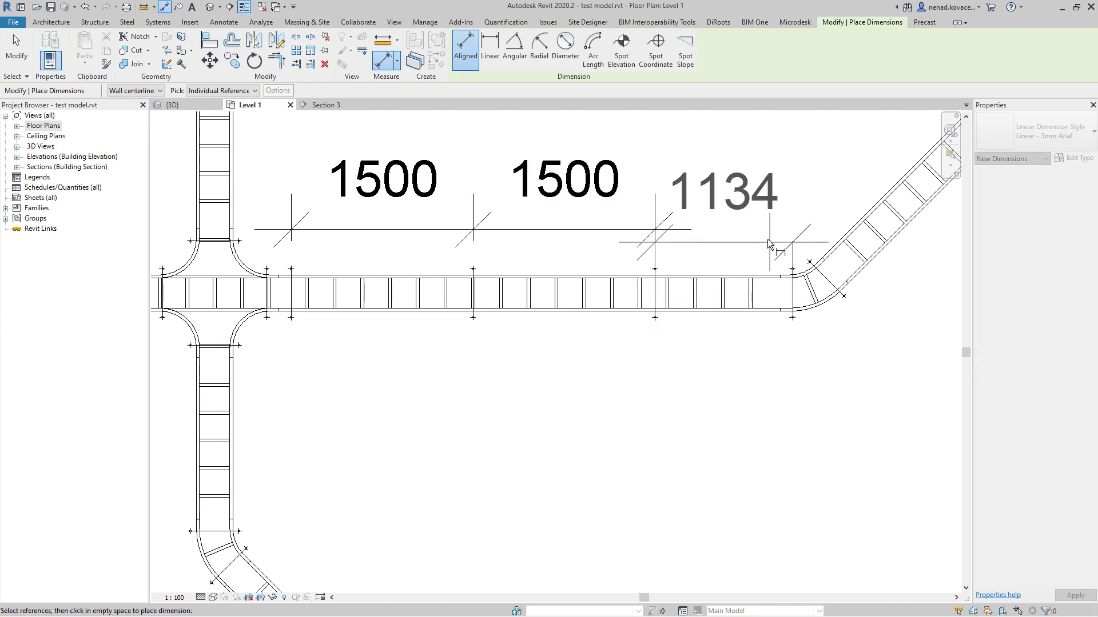
{"action": "left_click", "coordinate": [771, 232]}
{"action": "key", "text": "Escape"}
{"action": "key", "text": "Escape"}
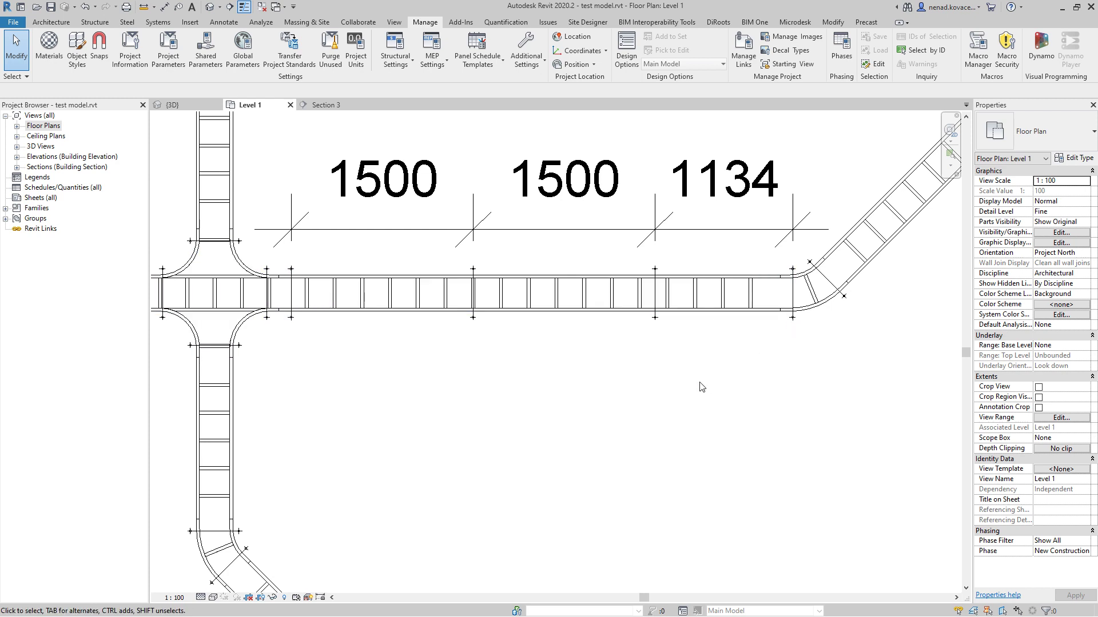
{"action": "scroll", "coordinate": [698, 386], "scroll_direction": "down", "scroll_amount": 1}
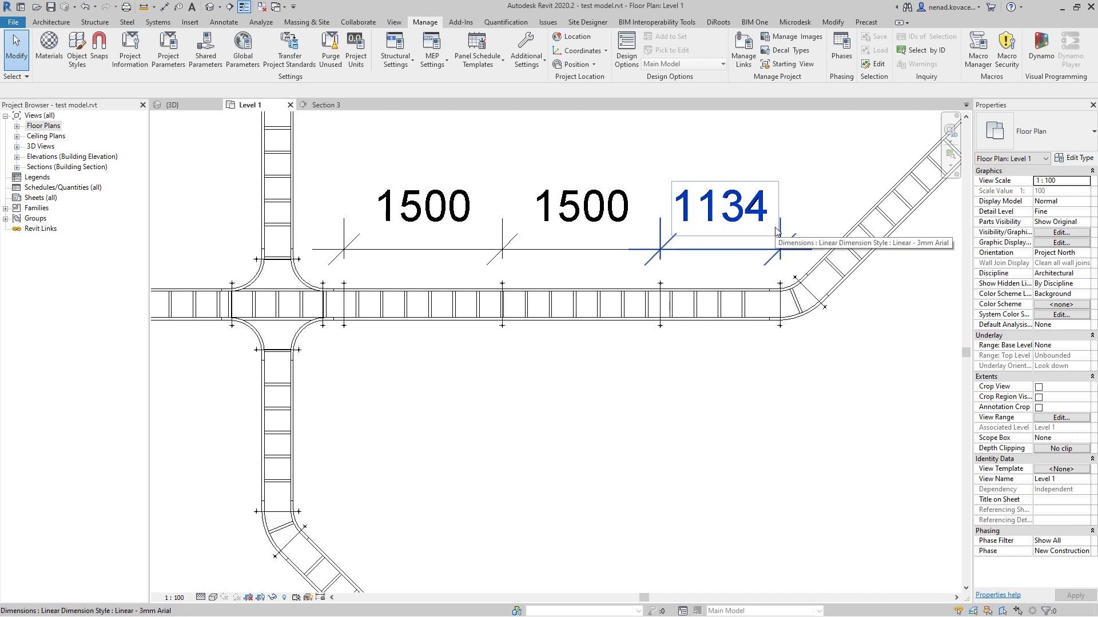
In the 3D view, inspect a CT Support hanger's properties at the tray end
{"action": "left_click", "coordinate": [199, 103]}
{"action": "middle_click_drag", "start_coordinate": [680, 361], "coordinate": [570, 410], "text": "shift"}
{"action": "left_click", "coordinate": [570, 394]}
{"action": "middle_click_drag", "start_coordinate": [600, 454], "coordinate": [514, 410], "text": "shift"}
{"action": "middle_click_drag", "start_coordinate": [852, 437], "coordinate": [642, 306]}
{"action": "scroll", "coordinate": [709, 307], "scroll_direction": "up", "scroll_amount": 3}
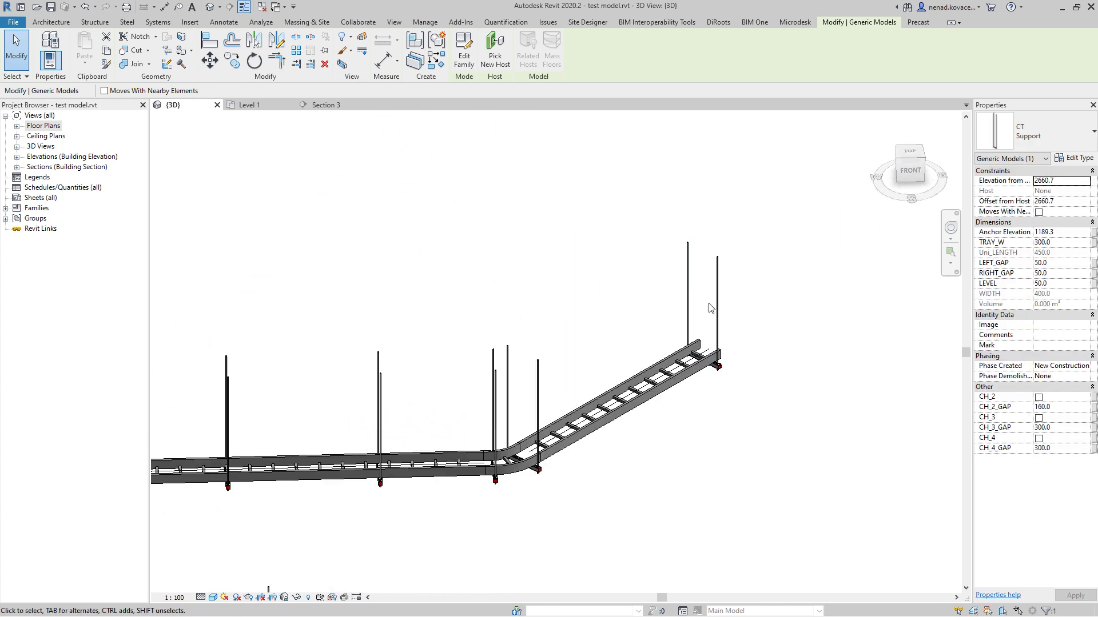
{"action": "middle_click_drag", "start_coordinate": [718, 300], "coordinate": [593, 449], "text": "shift"}
{"action": "key", "text": "Escape"}
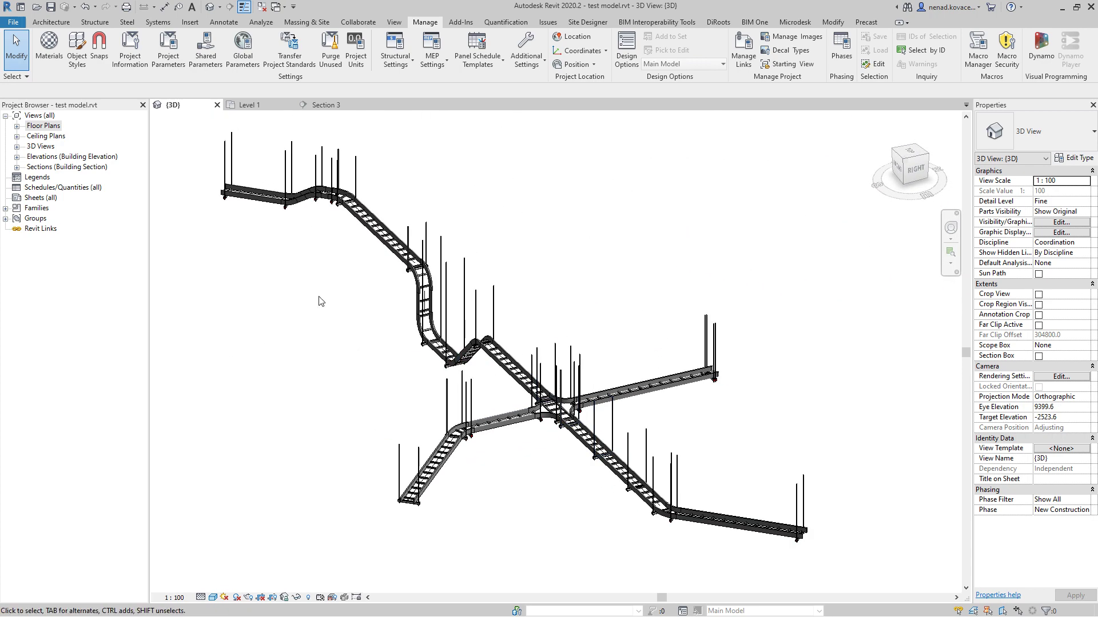
Orbit to a top-down view centred on the crossing and select a diagonal tray
{"action": "middle_click_drag", "start_coordinate": [319, 302], "coordinate": [466, 455], "text": "shift"}
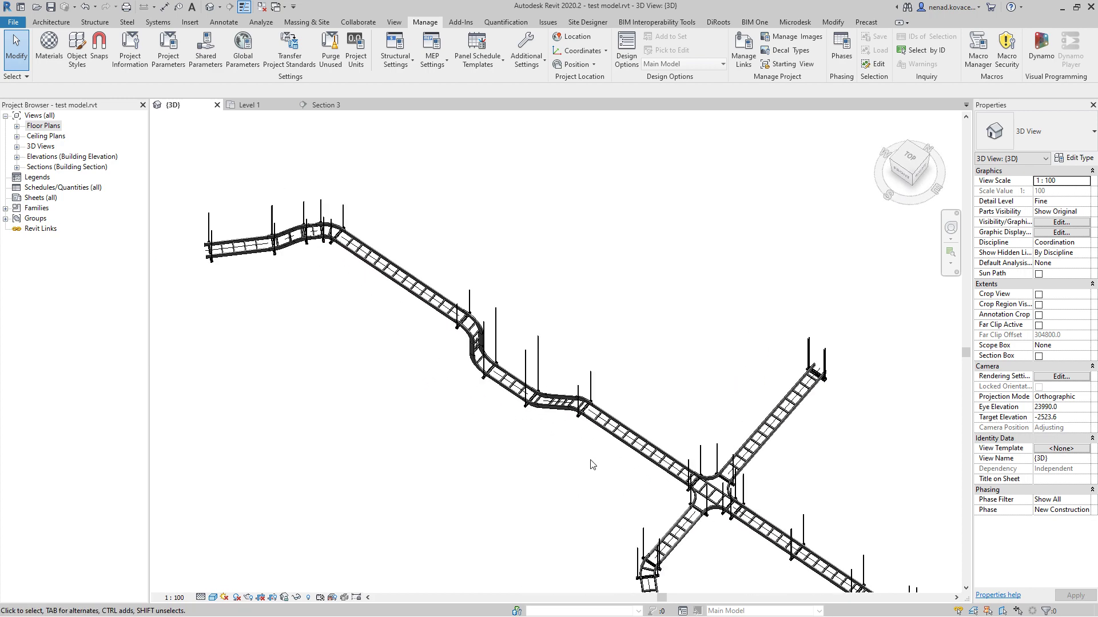
{"action": "middle_click_drag", "start_coordinate": [565, 494], "coordinate": [466, 372]}
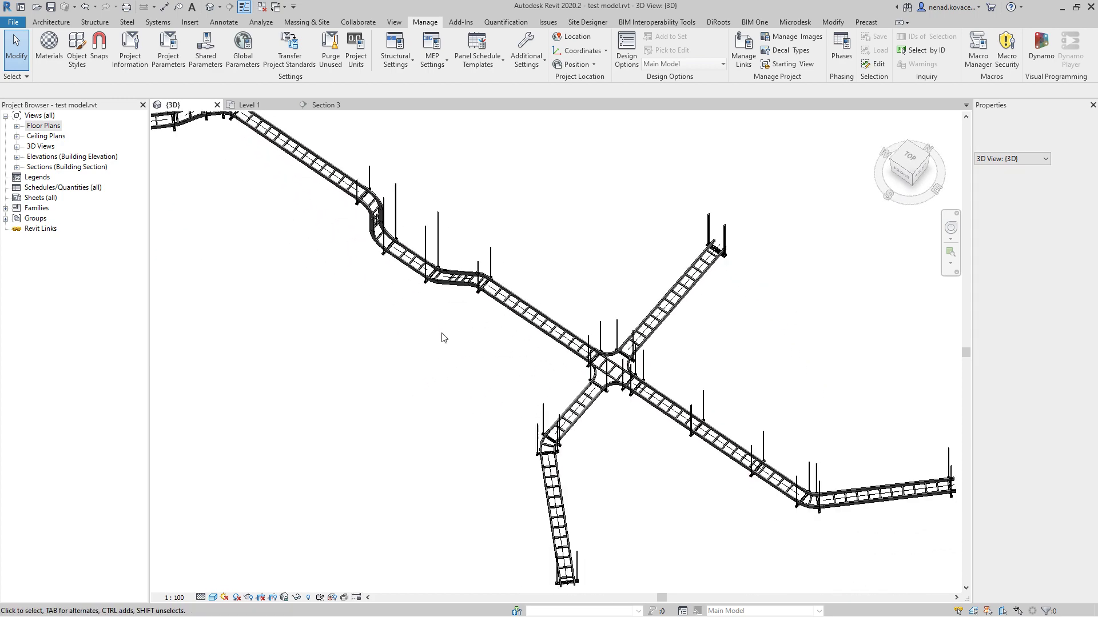
{"action": "left_click", "coordinate": [577, 411]}
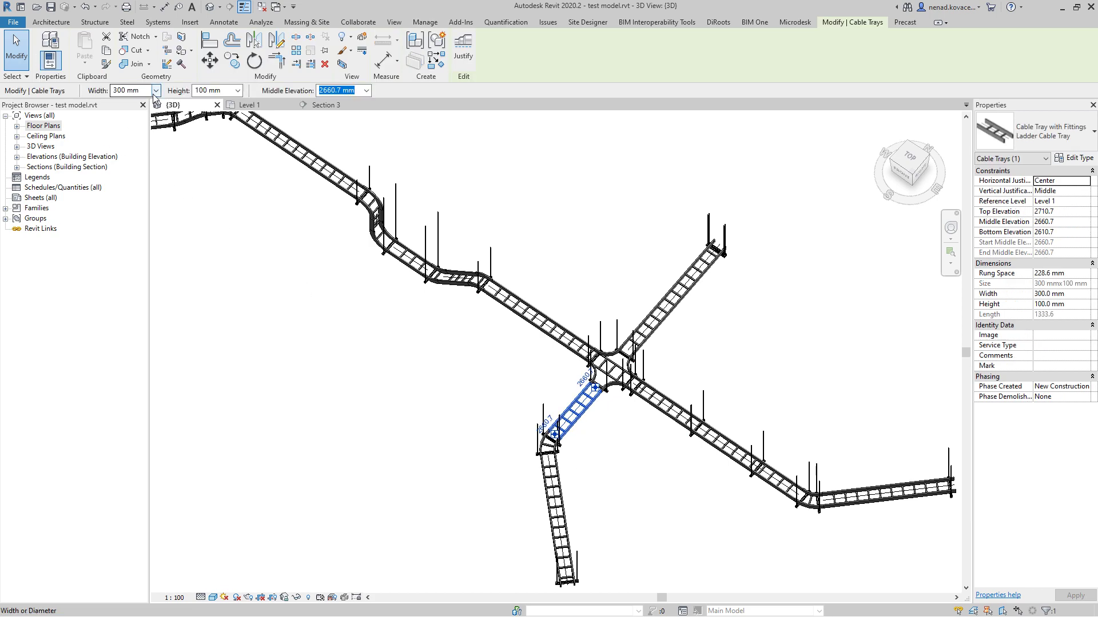
Check the southeast tray's width list, keeping it at 300 mm
{"action": "left_click", "coordinate": [669, 420]}
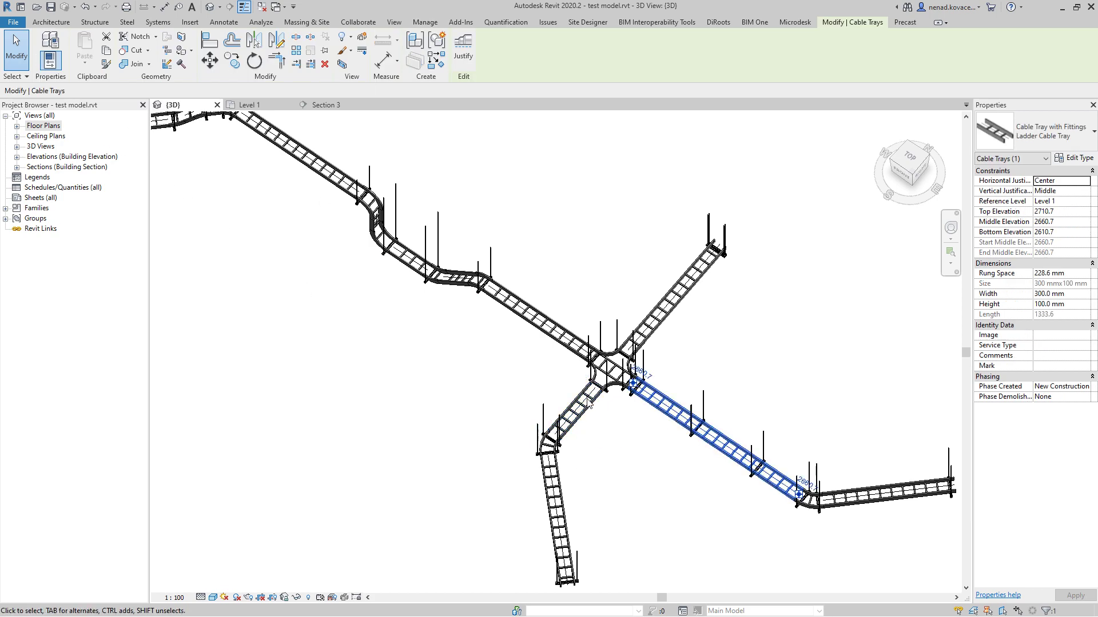
{"action": "left_click", "coordinate": [156, 91]}
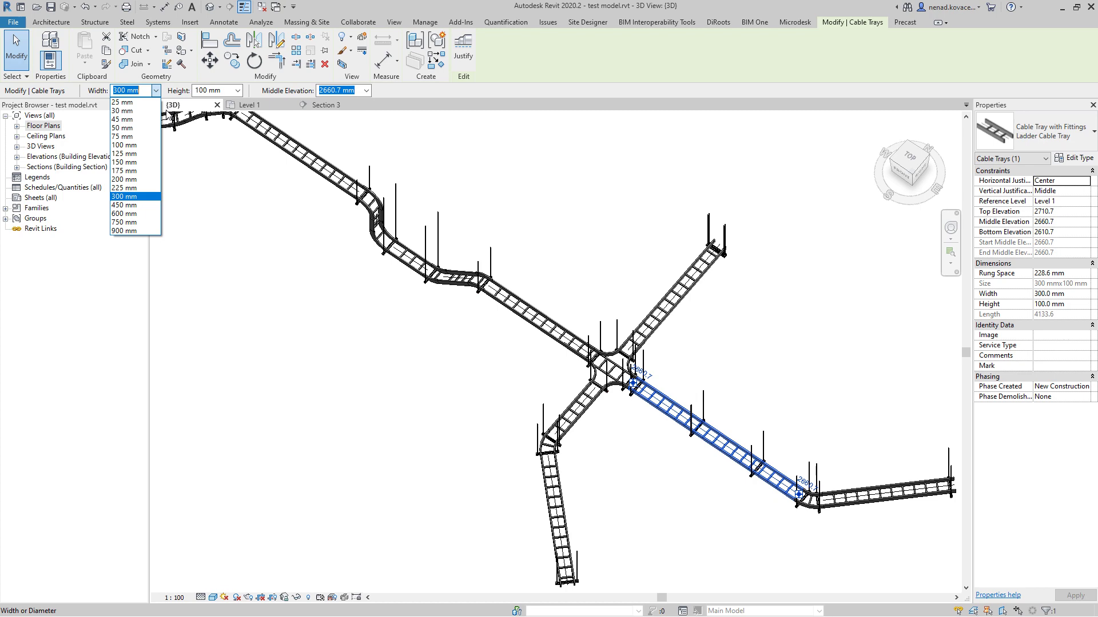
{"action": "left_click", "coordinate": [153, 183]}
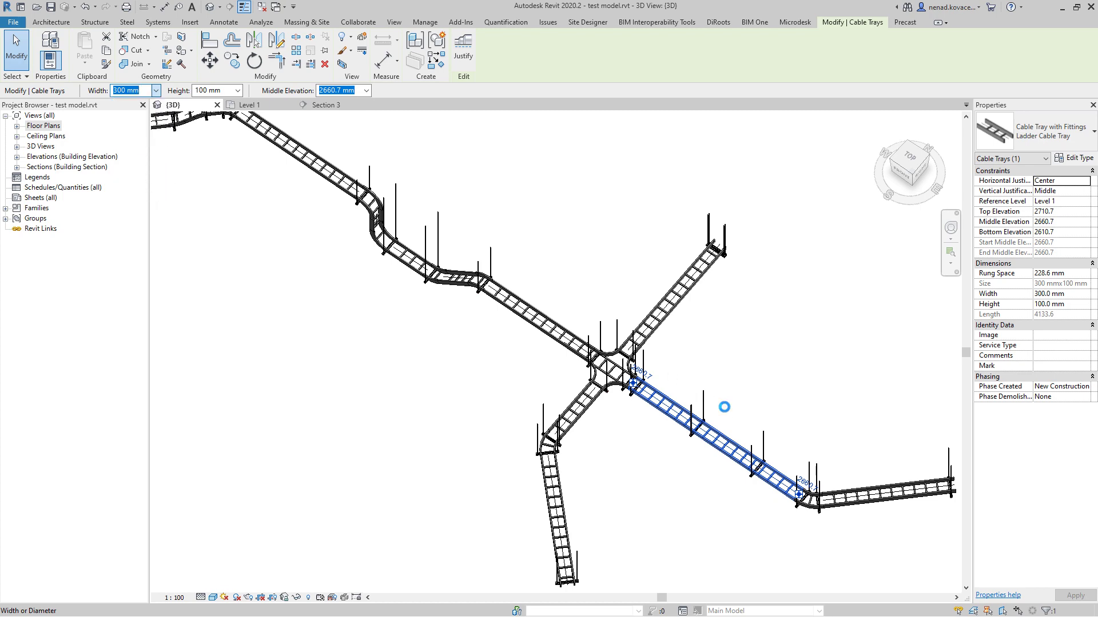
{"action": "left_click", "coordinate": [728, 390]}
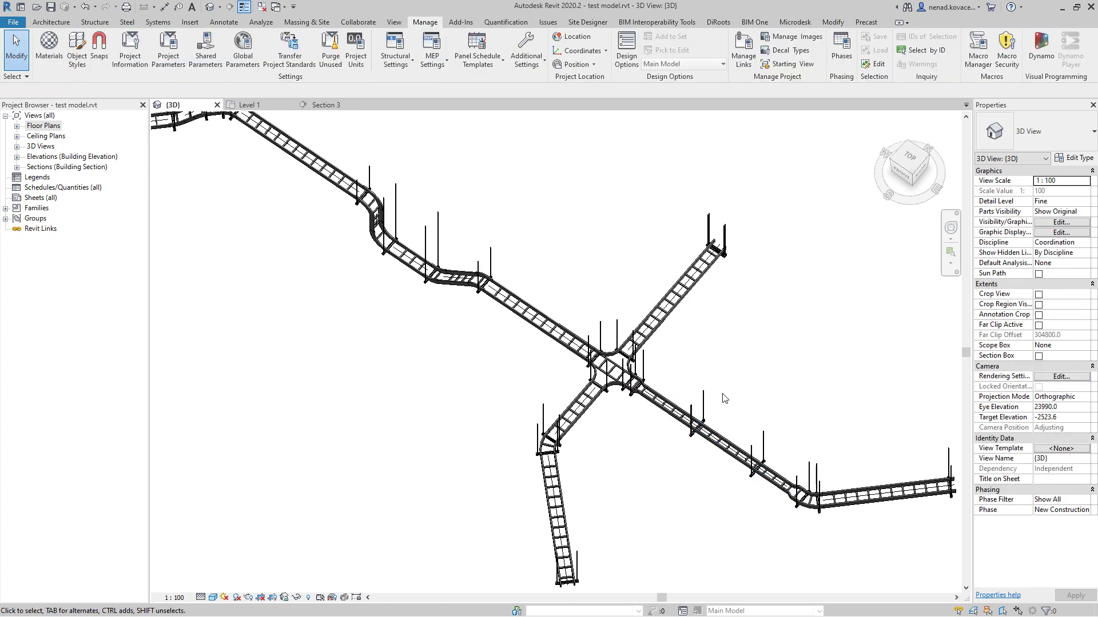
Select all 24 CT Support instances, delete them, and return to Dynamo Player
{"action": "left_click", "coordinate": [704, 400]}
{"action": "key", "text": "s"}
{"action": "key", "text": "a"}
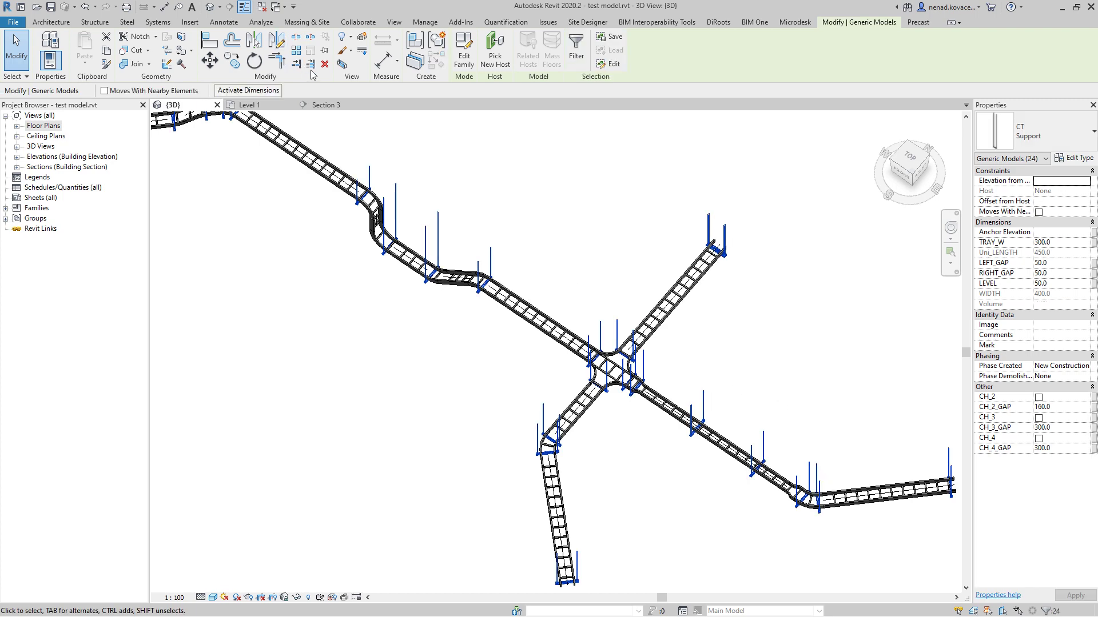
{"action": "left_click", "coordinate": [325, 64]}
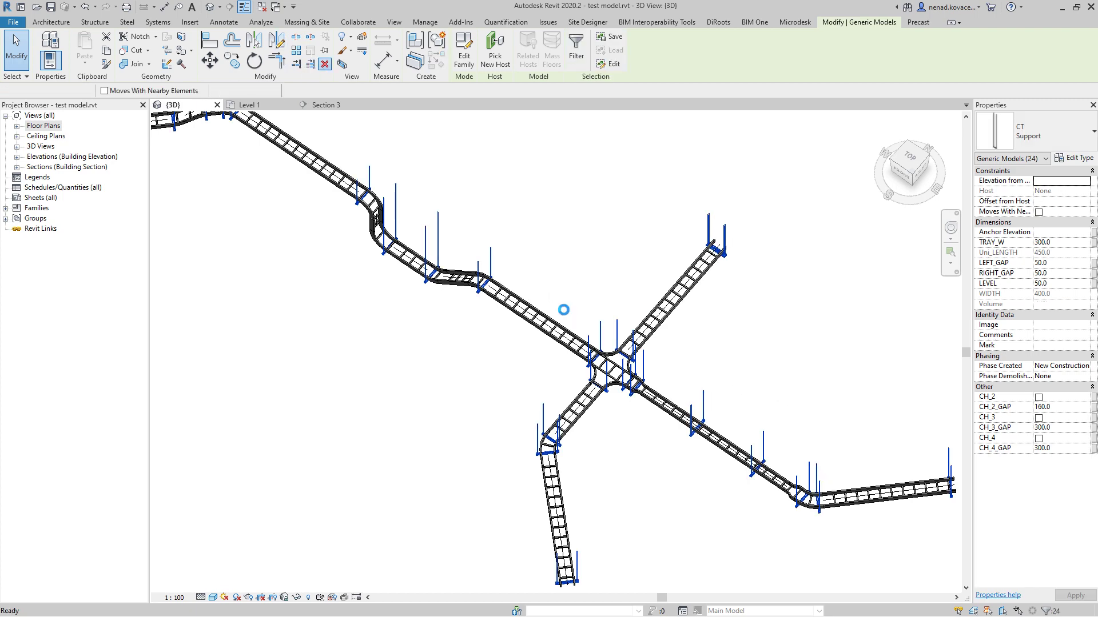
{"action": "key", "text": "alt+Tab"}
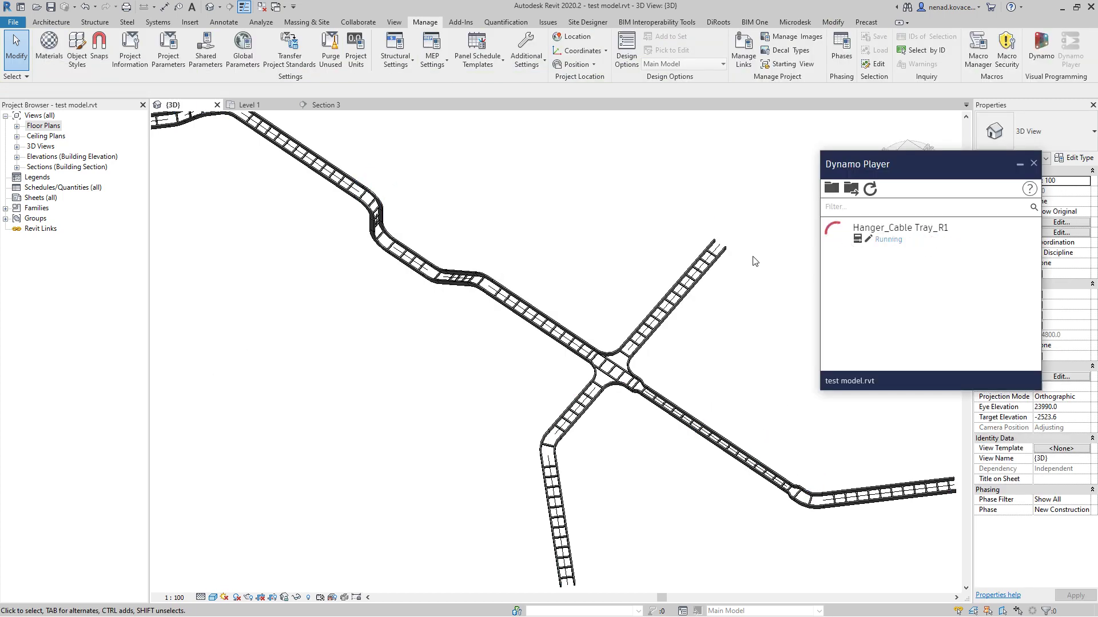
Re-pick all cable trays and rerun the script with 3850, 1500, 100 and the hanger family
{"action": "left_click_drag", "start_coordinate": [340, 125], "coordinate": [225, 263]}
{"action": "scroll", "coordinate": [610, 328], "scroll_direction": "down", "scroll_amount": 5}
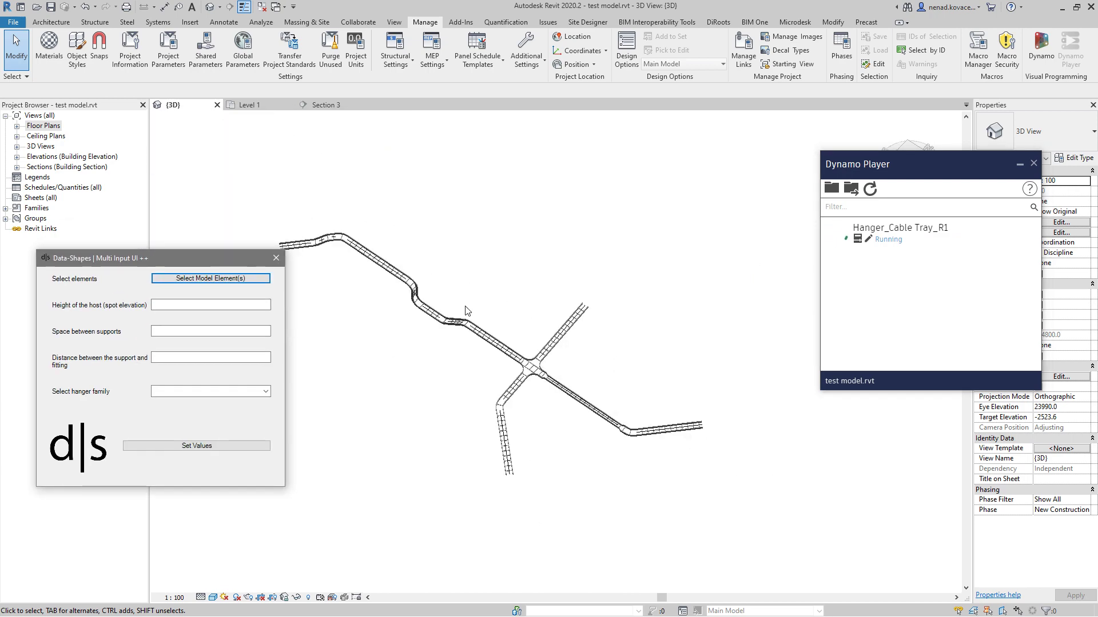
{"action": "left_click", "coordinate": [260, 279]}
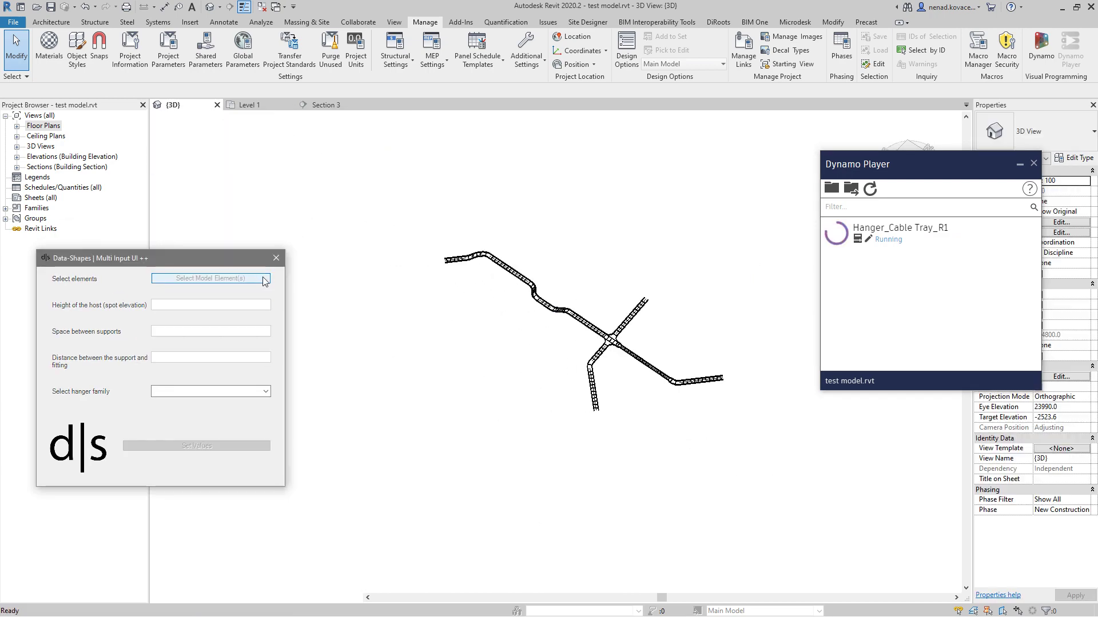
{"action": "left_click_drag", "start_coordinate": [361, 208], "coordinate": [747, 457]}
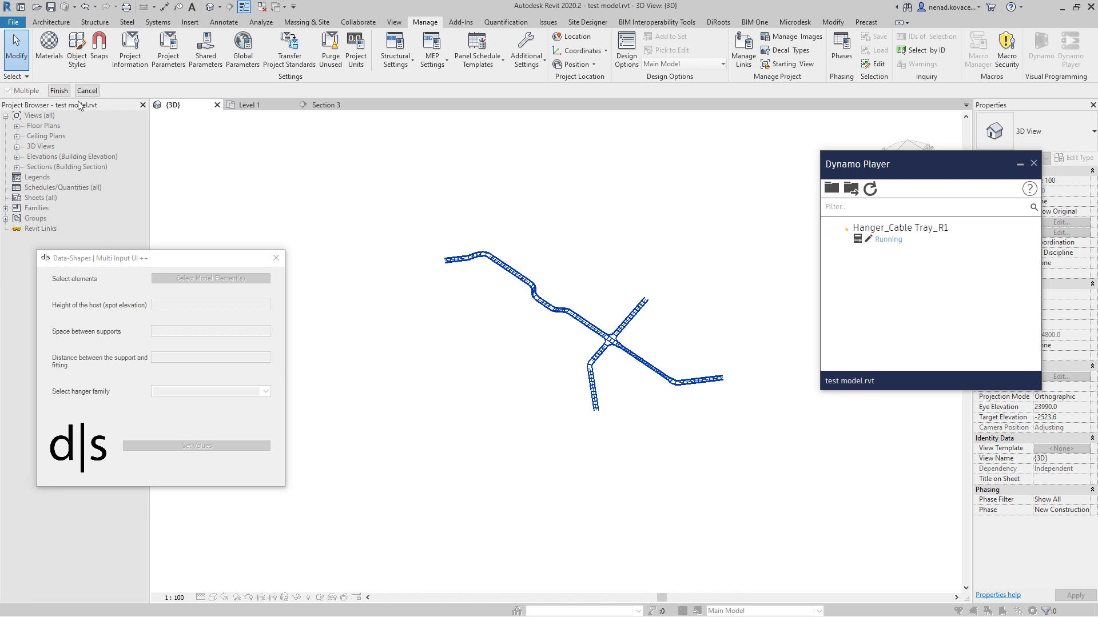
{"action": "left_click", "coordinate": [61, 91]}
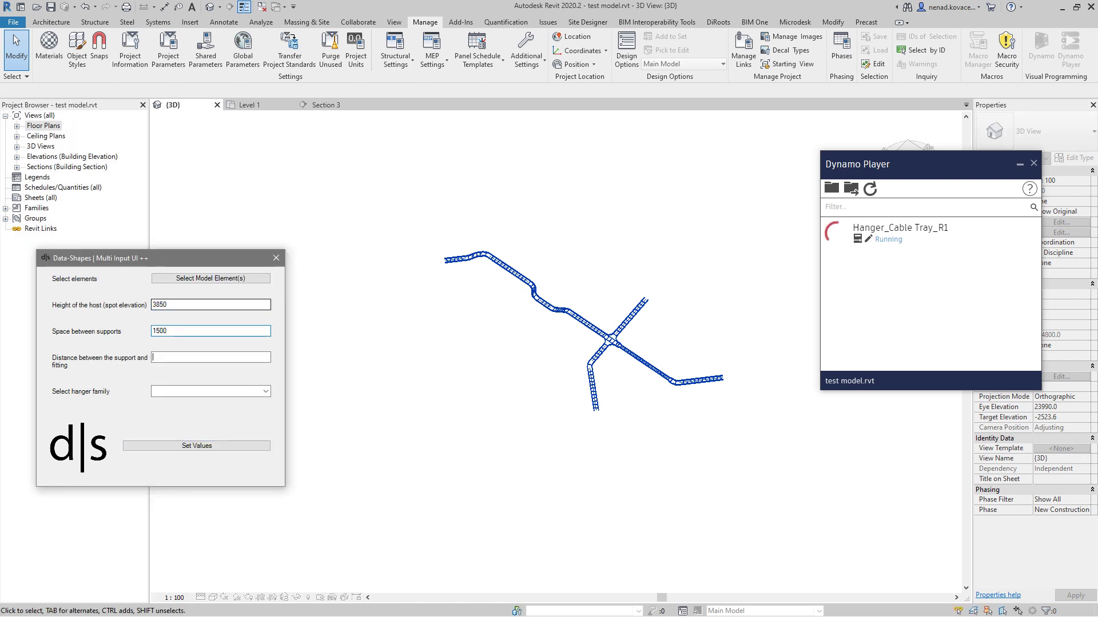
{"action": "left_click", "coordinate": [265, 391]}
{"action": "left_click", "coordinate": [206, 372]}
{"action": "left_click", "coordinate": [197, 446]}
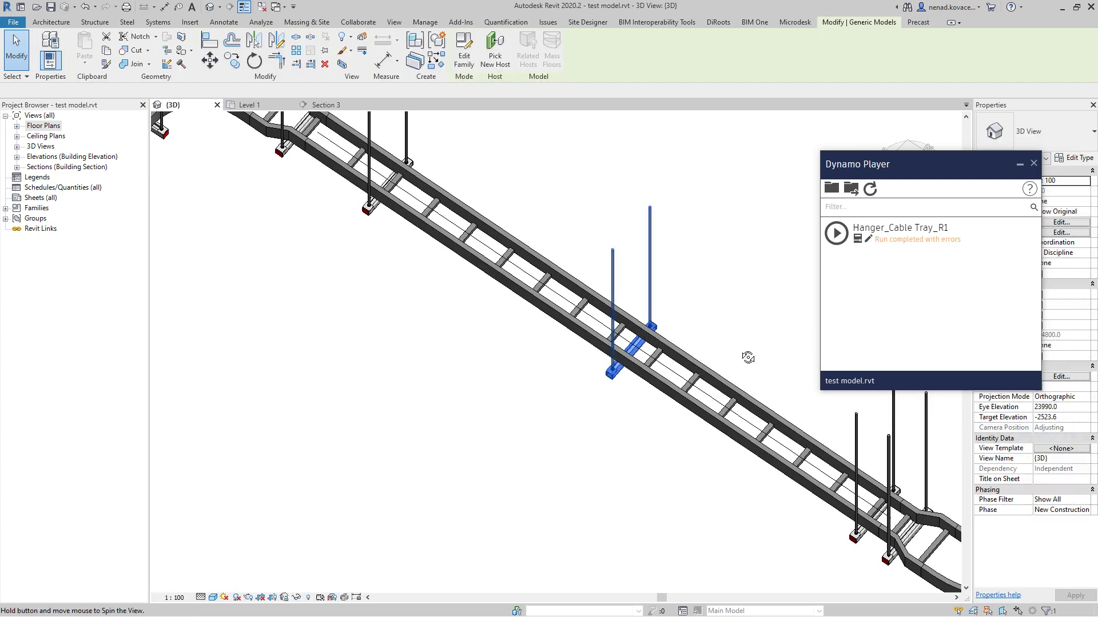
{"action": "scroll", "coordinate": [625, 363], "scroll_direction": "down", "scroll_amount": 4}
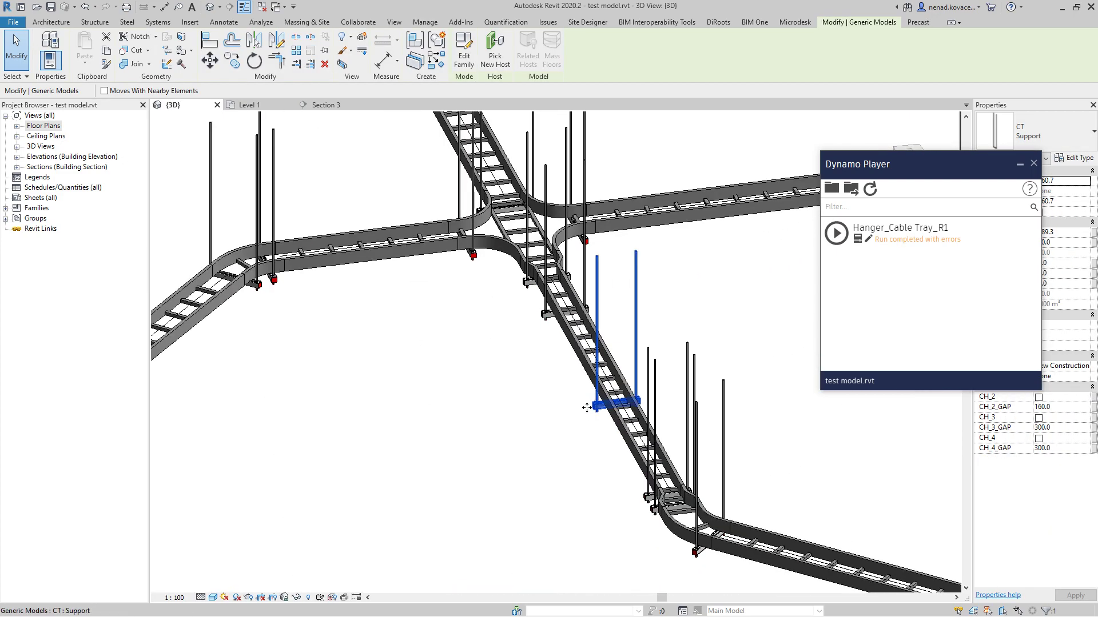
{"action": "middle_click_drag", "start_coordinate": [625, 363], "coordinate": [680, 547], "text": "shift"}
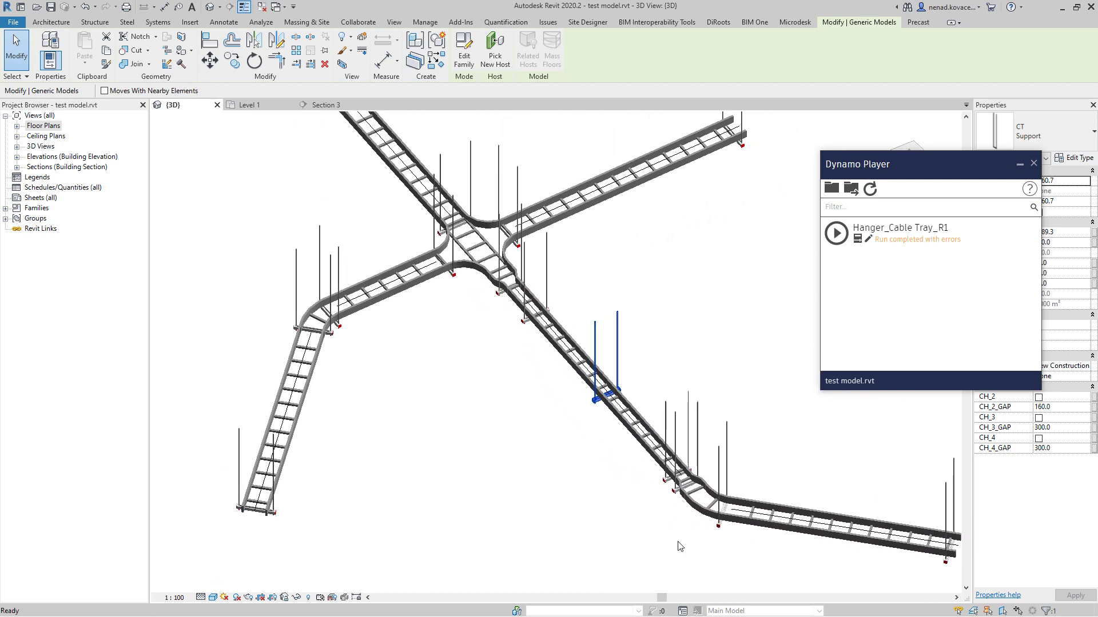
{"action": "scroll", "coordinate": [574, 464], "scroll_direction": "down", "scroll_amount": 3}
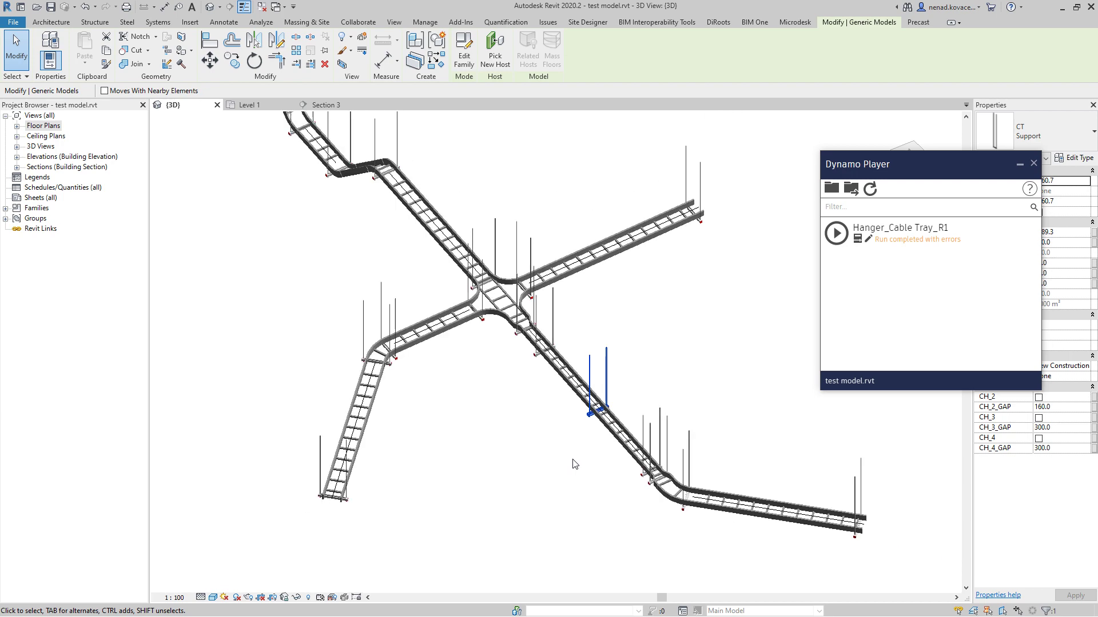
{"action": "left_click", "coordinate": [420, 183]}
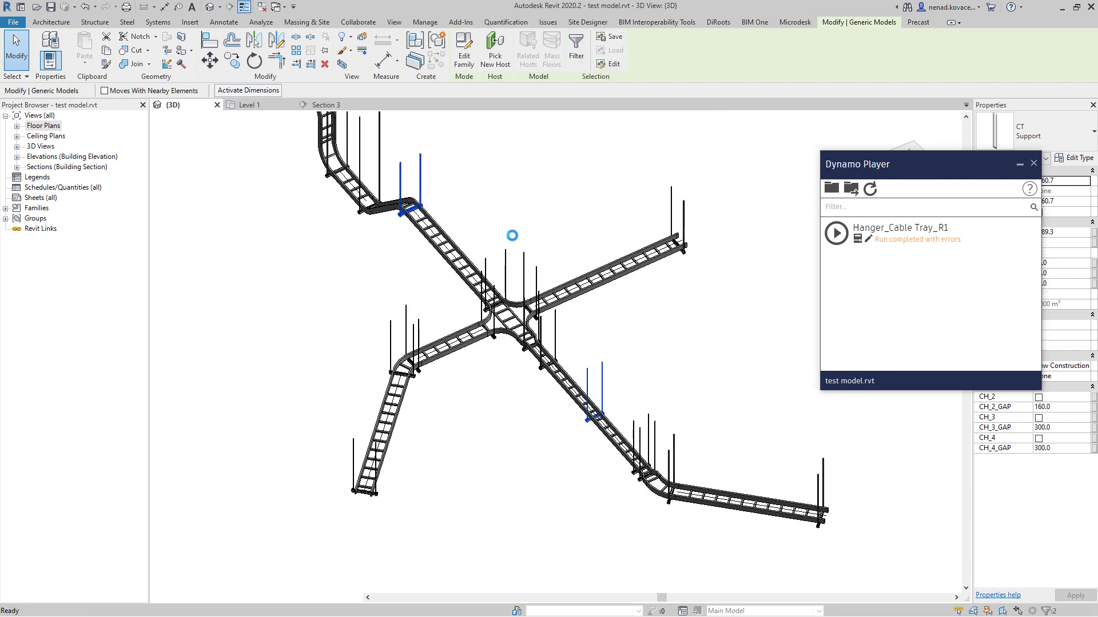
{"action": "left_click_drag", "start_coordinate": [909, 164], "coordinate": [919, 264]}
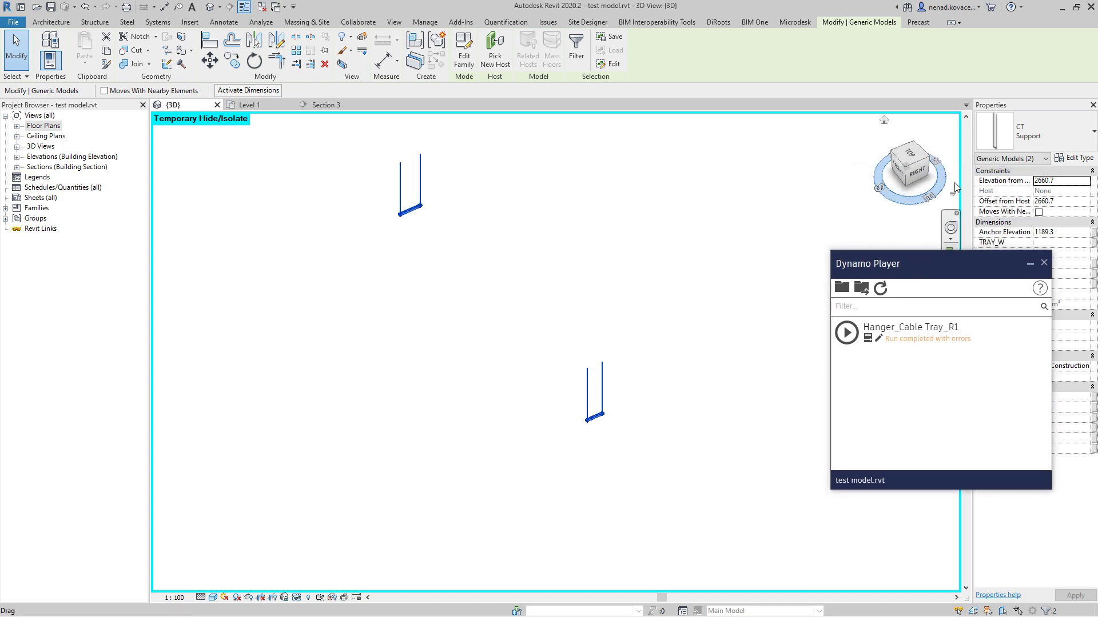
{"action": "left_click", "coordinate": [911, 166]}
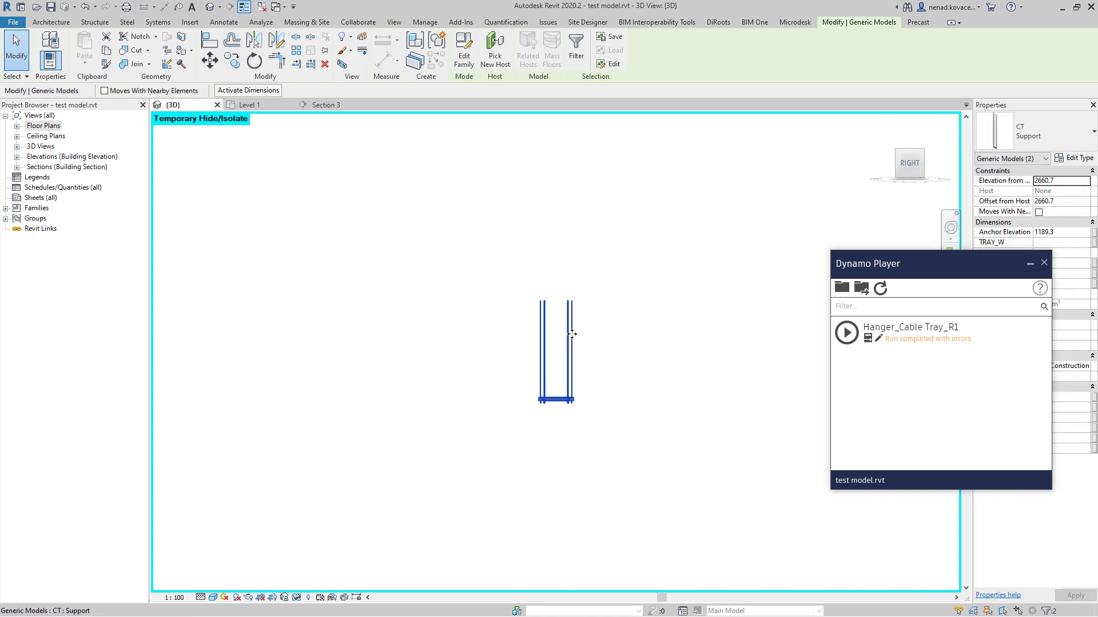
{"action": "key", "text": "Escape"}
{"action": "key", "text": "h"}
{"action": "key", "text": "r"}
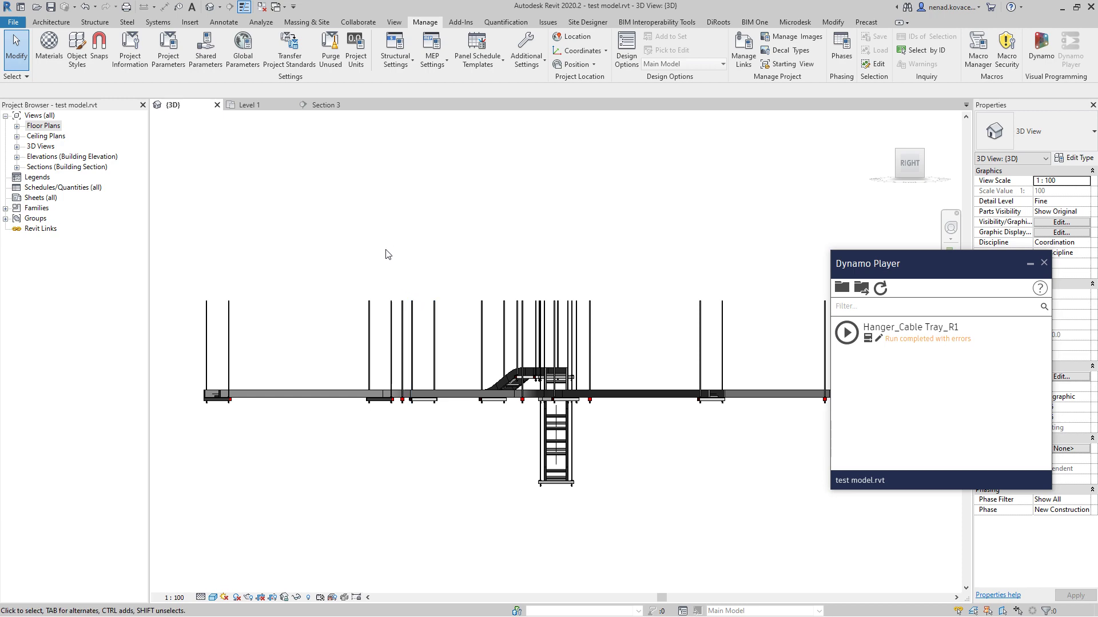
{"action": "middle_click_drag", "start_coordinate": [384, 252], "coordinate": [506, 399], "text": "shift"}
{"action": "scroll", "coordinate": [507, 399], "scroll_direction": "down", "scroll_amount": 5}
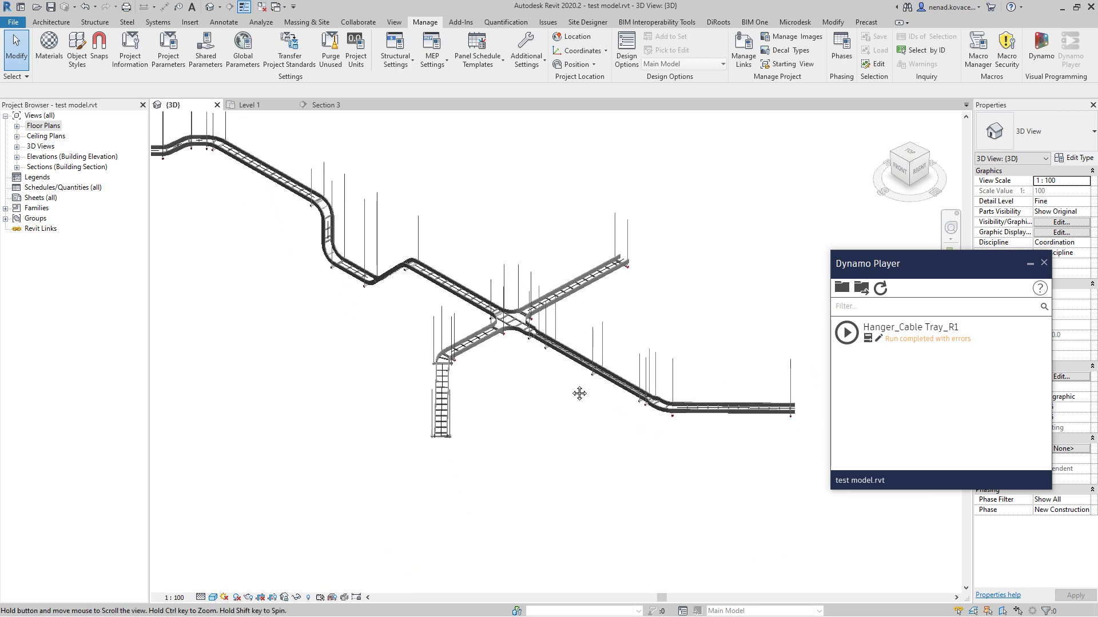
{"action": "scroll", "coordinate": [382, 338], "scroll_direction": "up", "scroll_amount": 2}
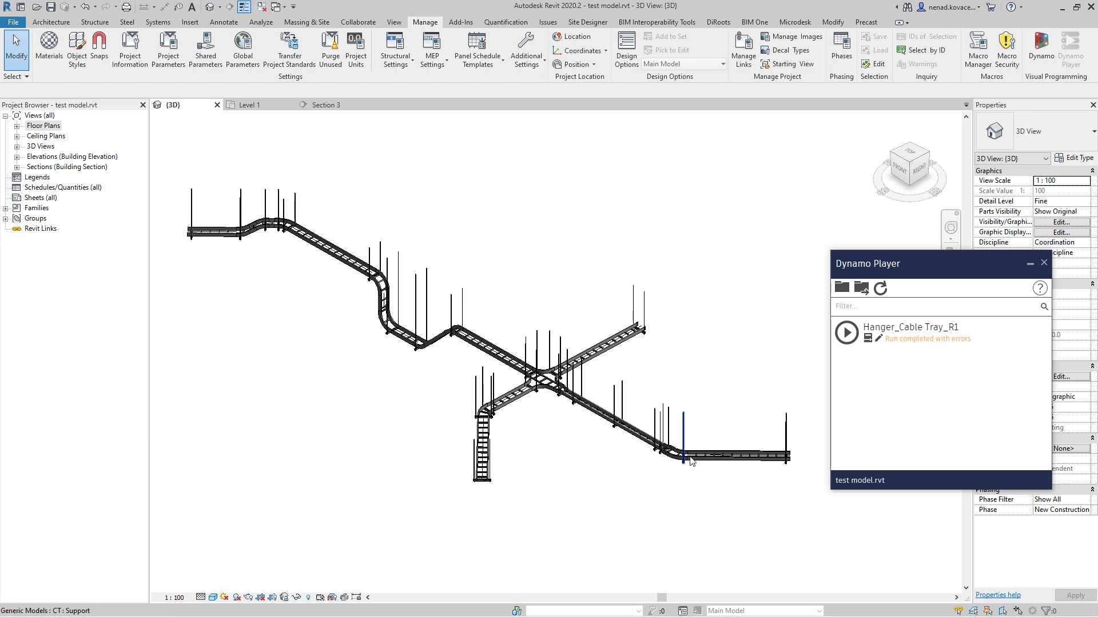
{"action": "middle_click_drag", "start_coordinate": [679, 458], "coordinate": [479, 445], "text": "shift"}
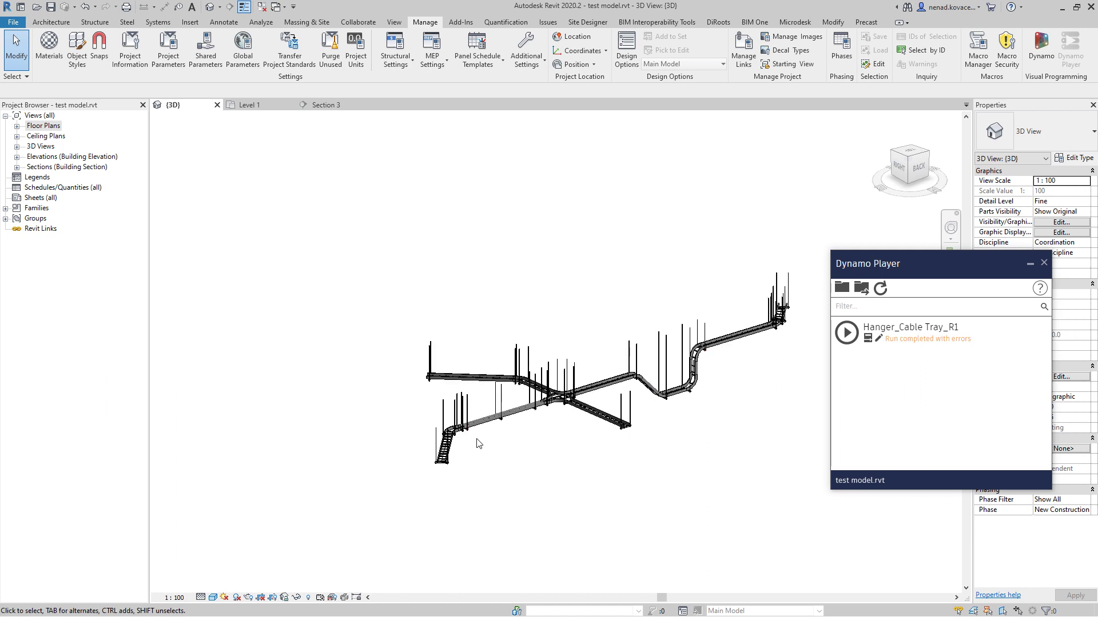
{"action": "scroll", "coordinate": [486, 452], "scroll_direction": "up", "scroll_amount": 3}
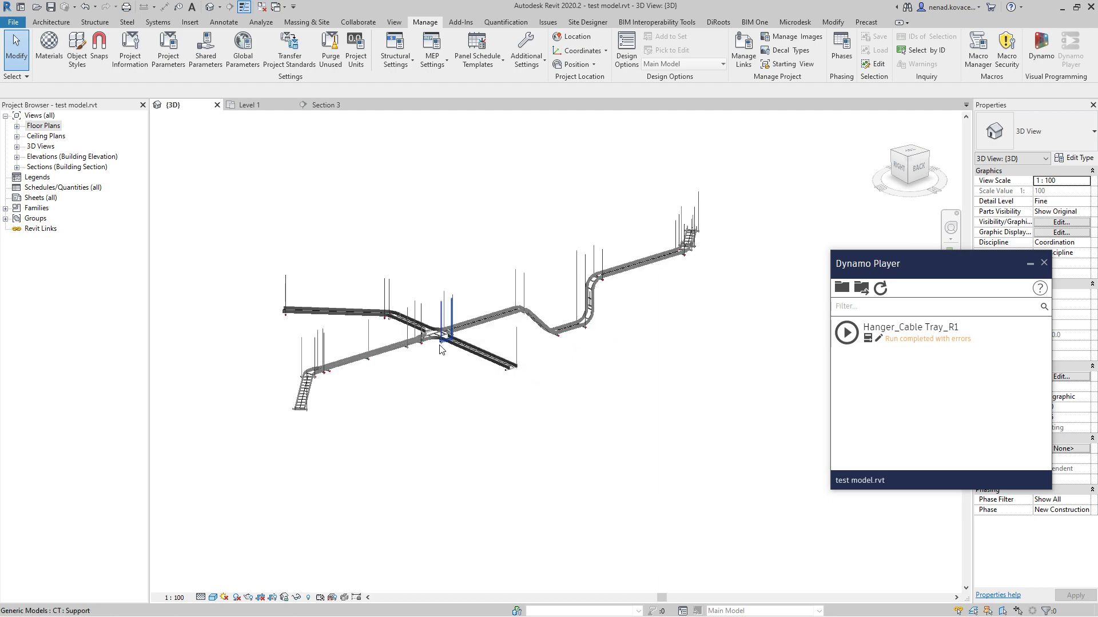